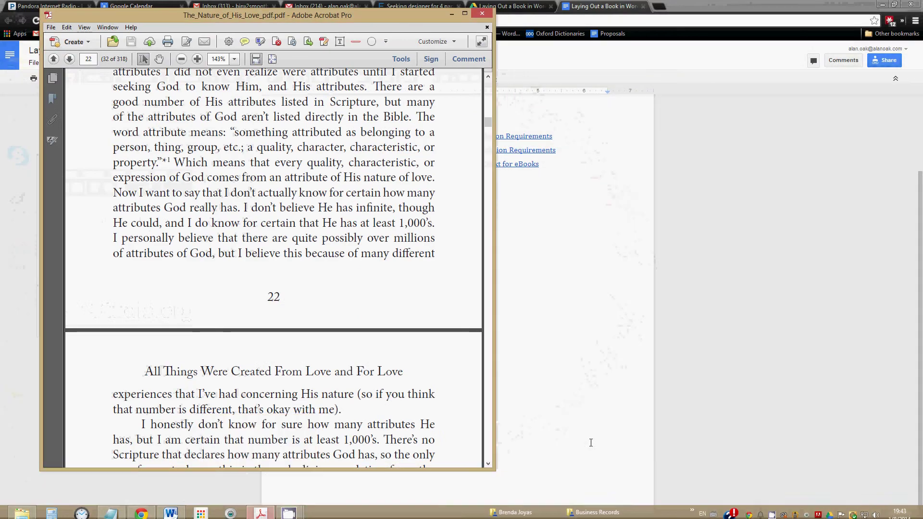
- Switch to the Word manuscript and look through its front matter from the table of contents to the start of Chapter 1
{"action": "left_click", "coordinate": [605, 428]}
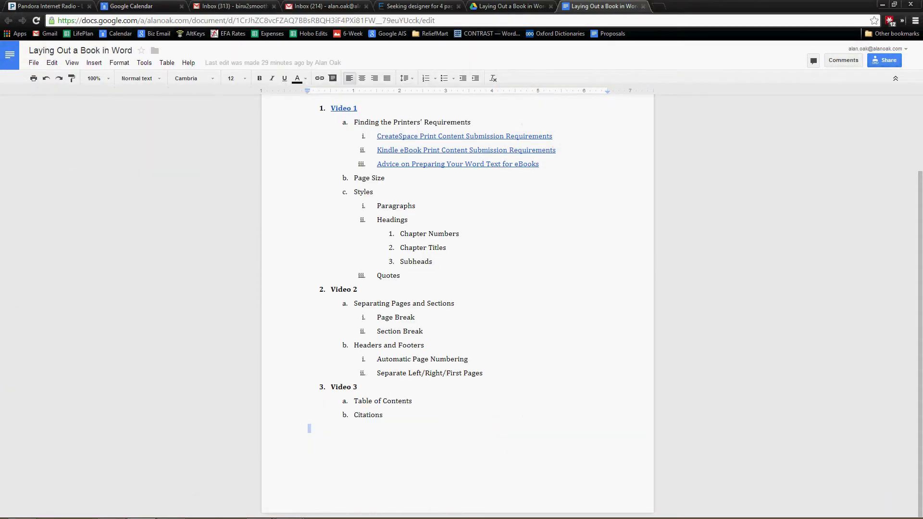
{"action": "left_click", "coordinate": [171, 509]}
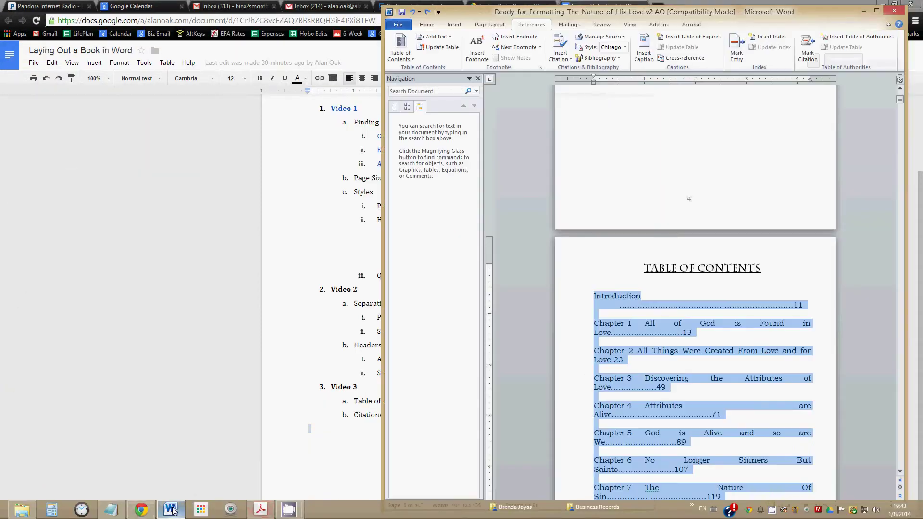
{"action": "left_click", "coordinate": [767, 352]}
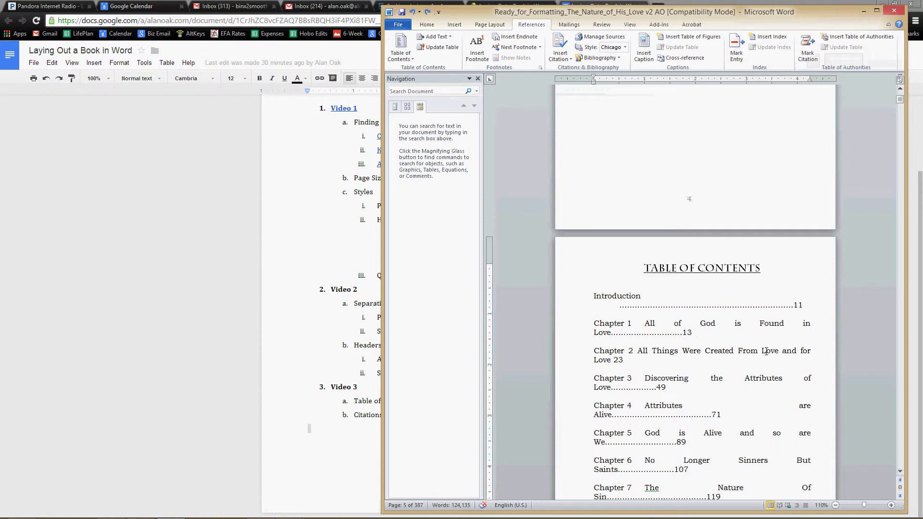
{"action": "scroll", "coordinate": [767, 351], "scroll_direction": "down", "scroll_amount": 8}
{"action": "scroll", "coordinate": [767, 354], "scroll_direction": "up", "scroll_amount": 15}
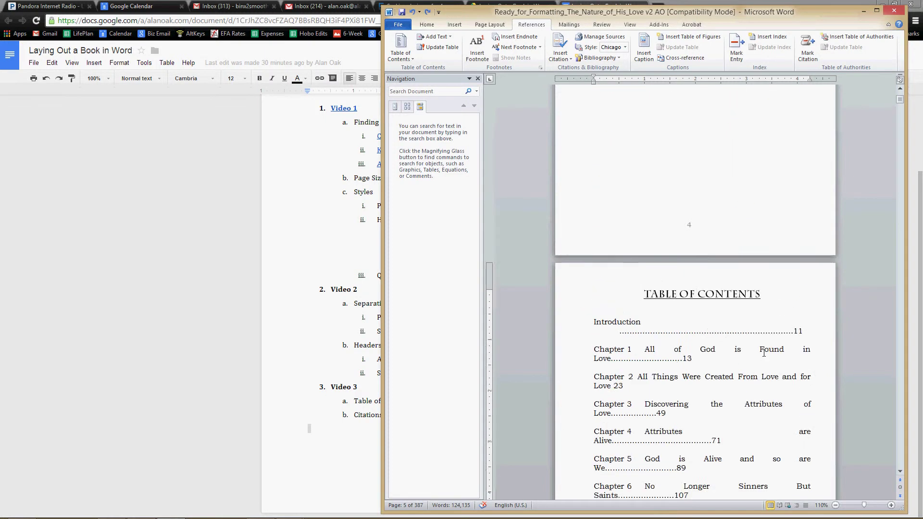
{"action": "scroll", "coordinate": [764, 353], "scroll_direction": "down", "scroll_amount": 3}
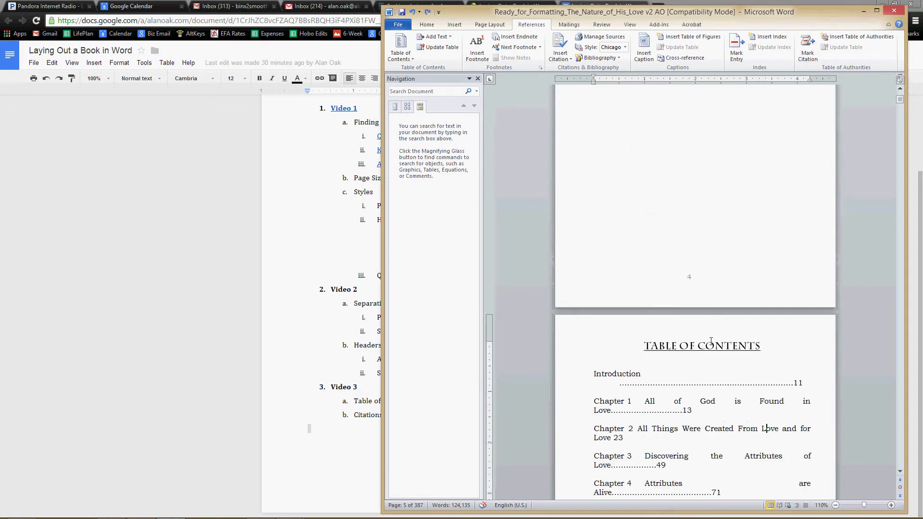
{"action": "scroll", "coordinate": [705, 366], "scroll_direction": "down", "scroll_amount": 20}
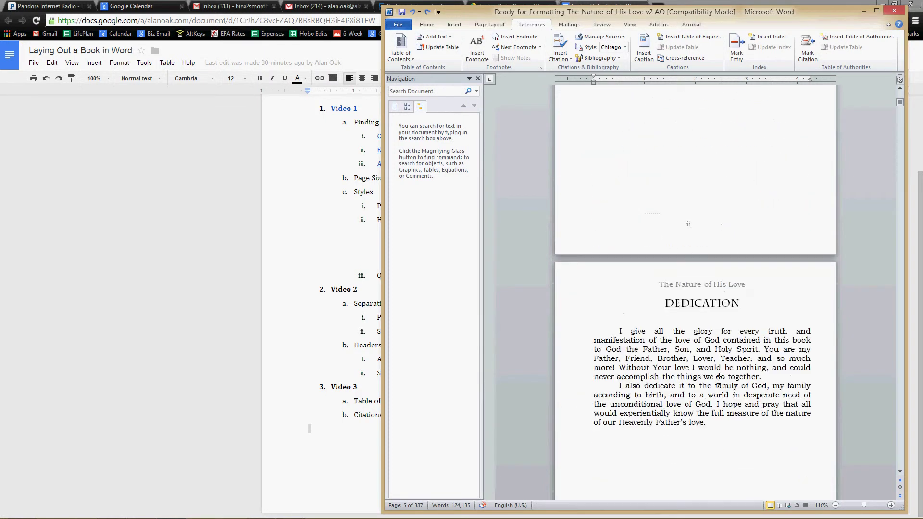
{"action": "scroll", "coordinate": [702, 298], "scroll_direction": "down", "scroll_amount": 20}
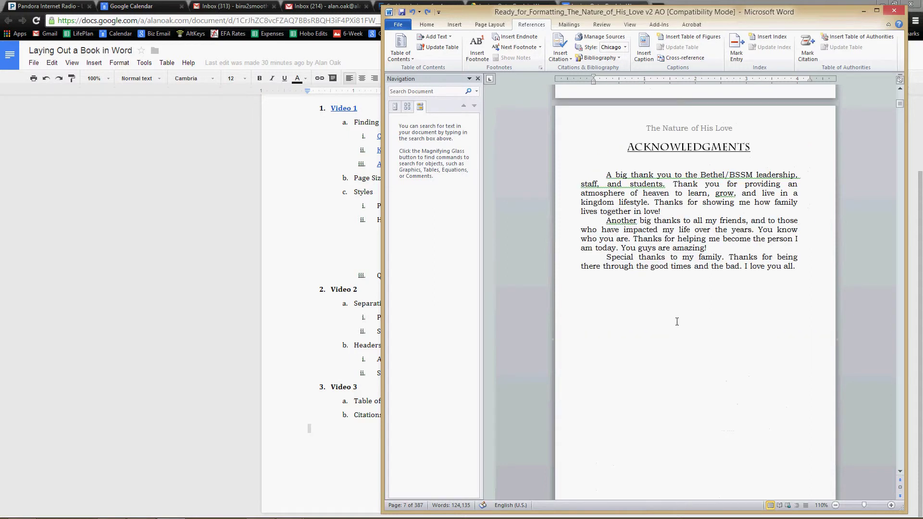
{"action": "scroll", "coordinate": [679, 323], "scroll_direction": "down", "scroll_amount": 15}
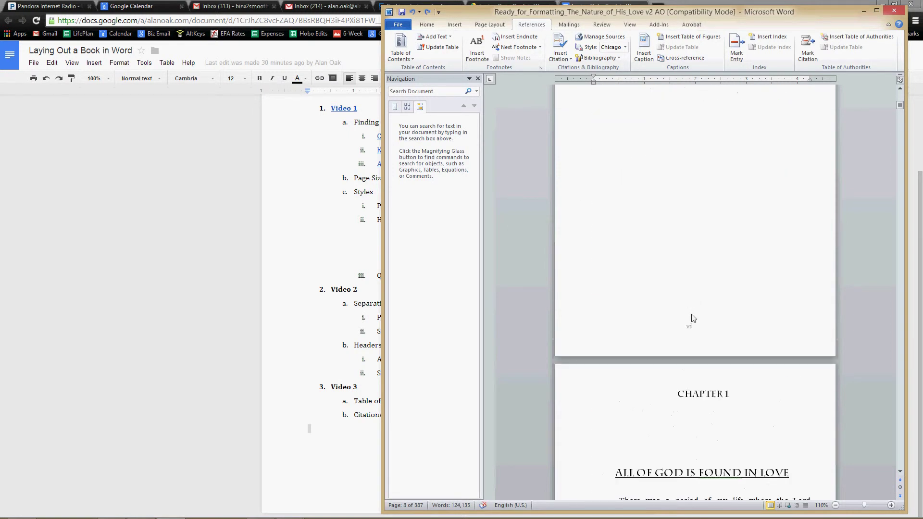
- Check which paragraph style is applied to the Chapter 1 title "All of God Is Found in Love"
{"action": "left_click", "coordinate": [429, 26]}
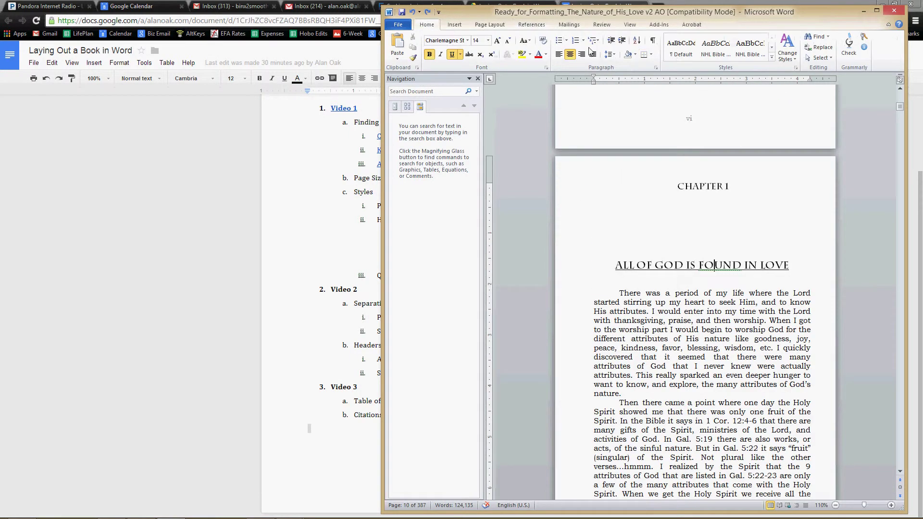
{"action": "left_click", "coordinate": [772, 47]}
{"action": "left_click", "coordinate": [772, 48]}
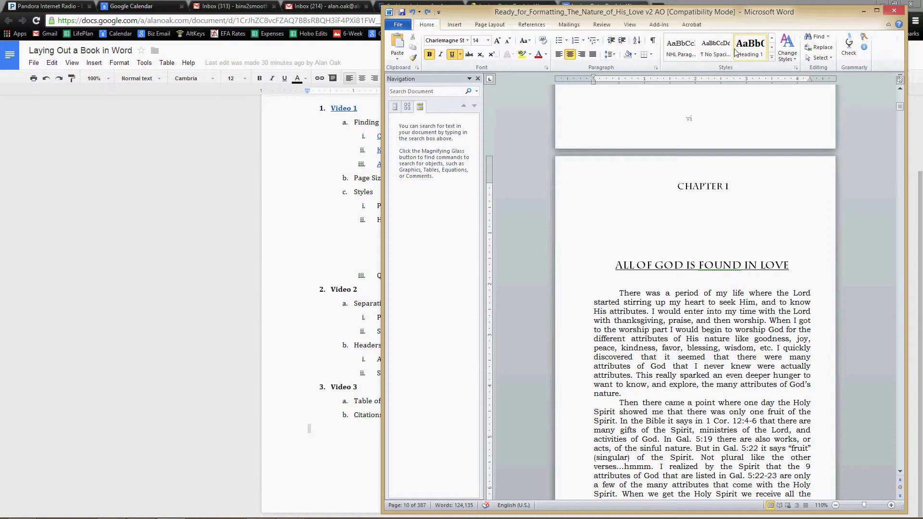
{"action": "left_click", "coordinate": [772, 40]}
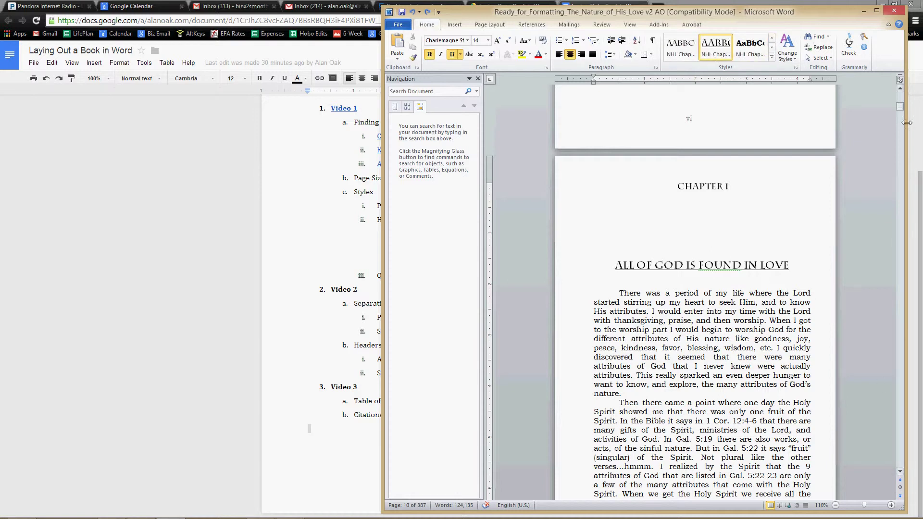
- Delete all manually typed entries under the Table of Contents heading, from Introduction through Chapter 14
{"action": "left_click_drag", "start_coordinate": [901, 107], "coordinate": [901, 99]}
{"action": "scroll", "coordinate": [647, 335], "scroll_direction": "down", "scroll_amount": 15}
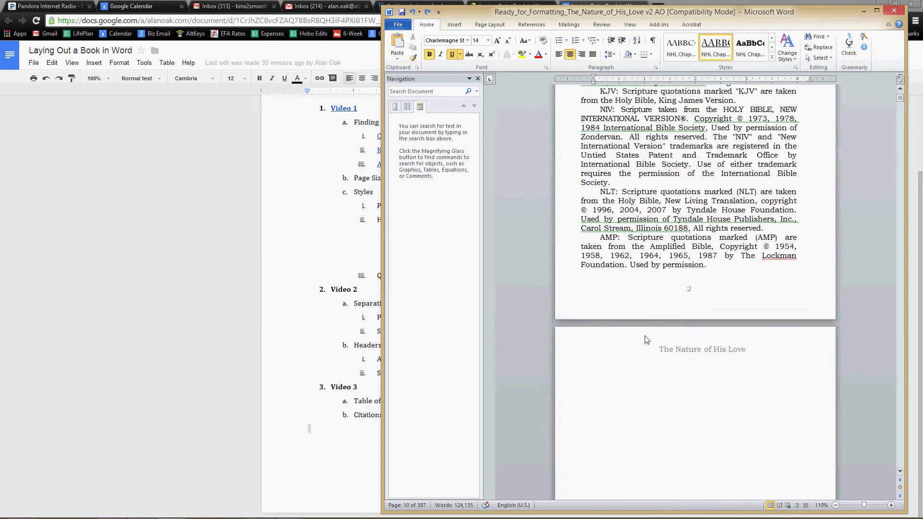
{"action": "scroll", "coordinate": [647, 335], "scroll_direction": "down", "scroll_amount": 5}
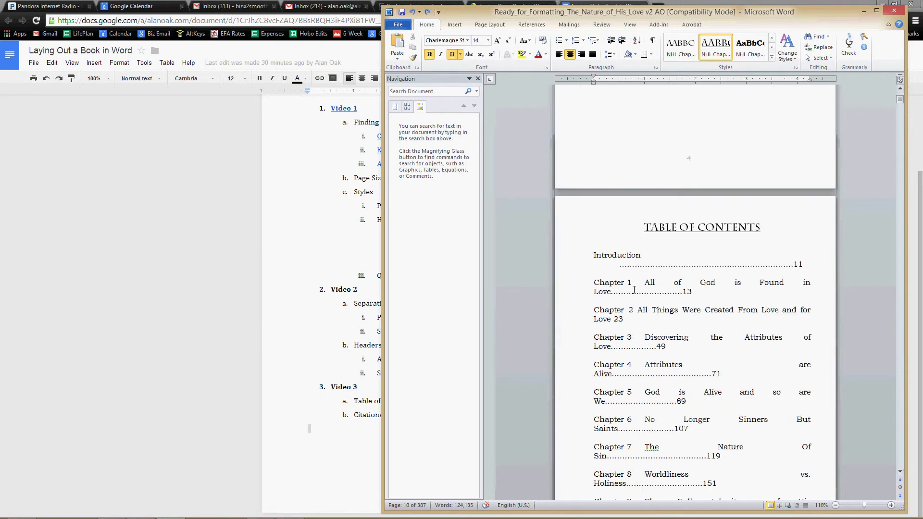
{"action": "left_click", "coordinate": [596, 255]}
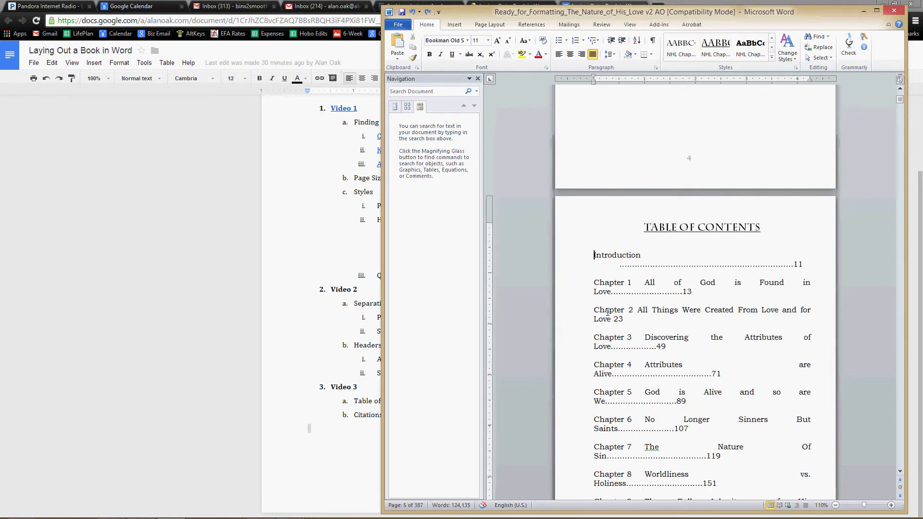
{"action": "scroll", "coordinate": [608, 313], "scroll_direction": "down", "scroll_amount": 14}
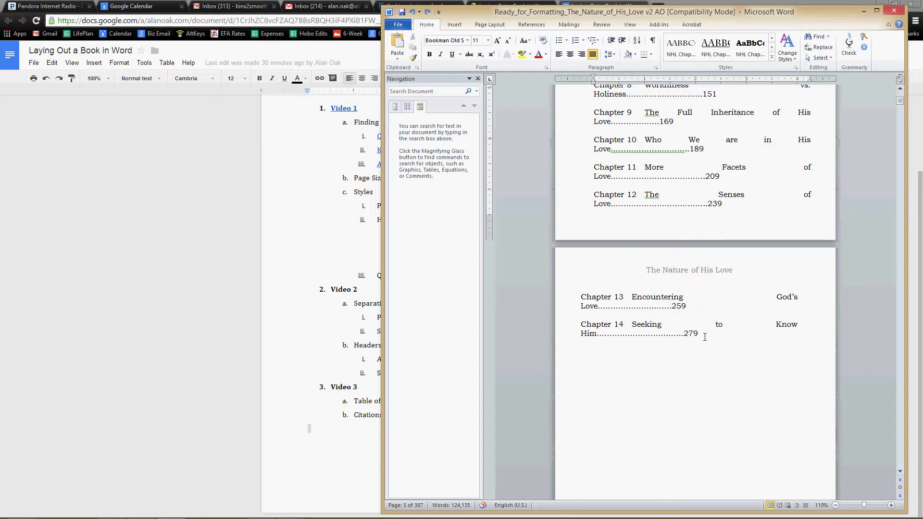
{"action": "left_click", "coordinate": [705, 337], "text": "shift"}
{"action": "scroll", "coordinate": [710, 338], "scroll_direction": "up", "scroll_amount": 12}
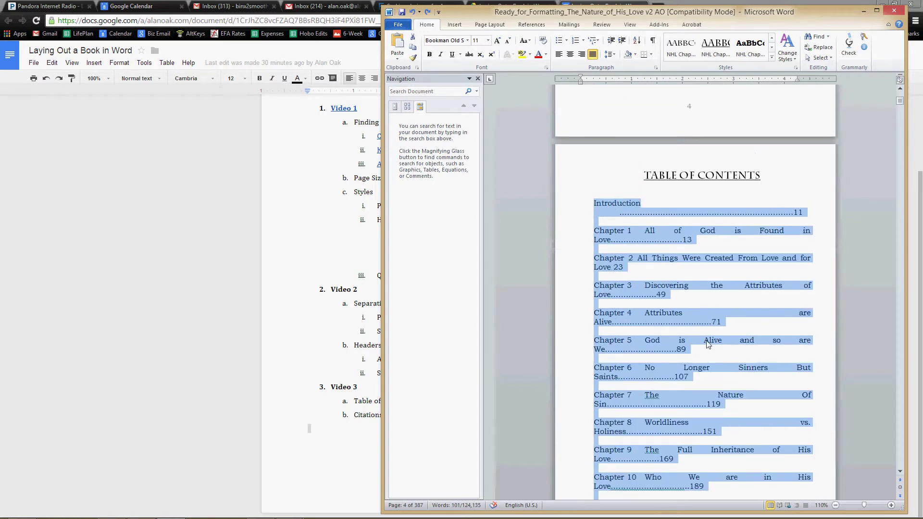
{"action": "key", "text": "Delete"}
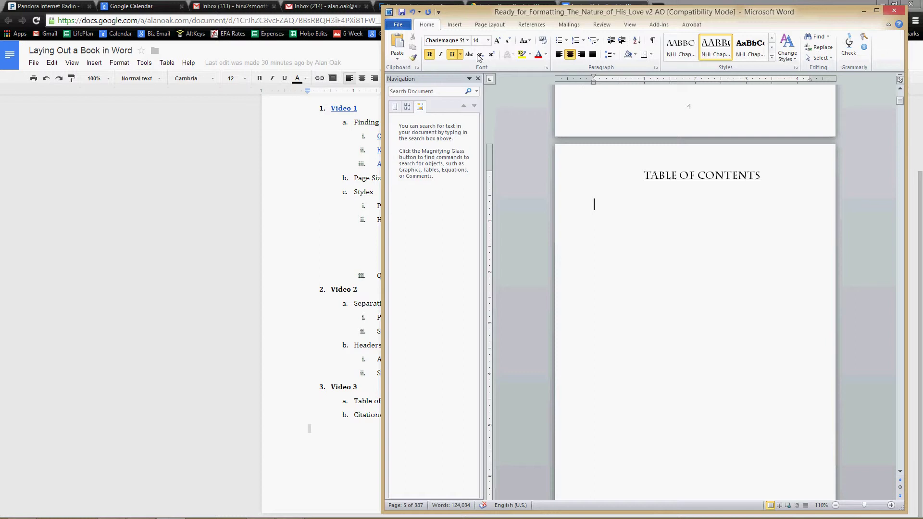
- Start inserting a custom table of contents below the heading, with the dotted tab leader
{"action": "left_click", "coordinate": [453, 25]}
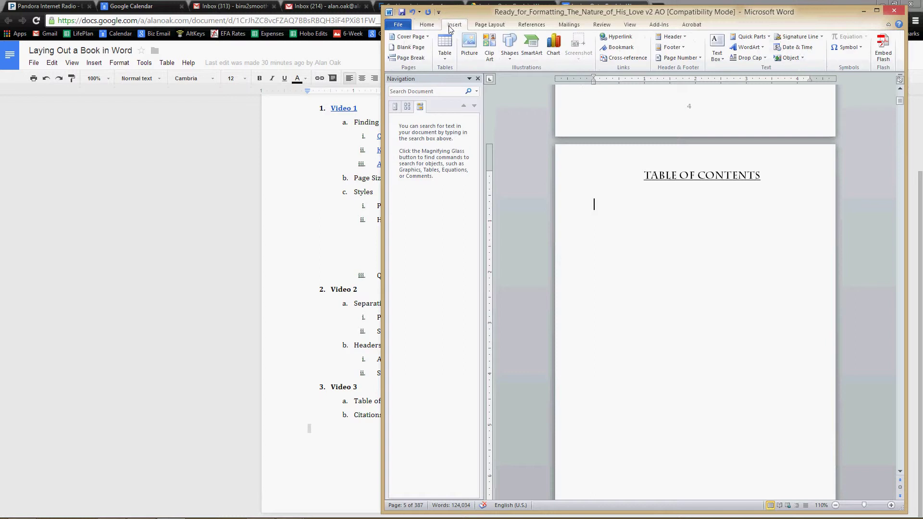
{"action": "left_click", "coordinate": [532, 28]}
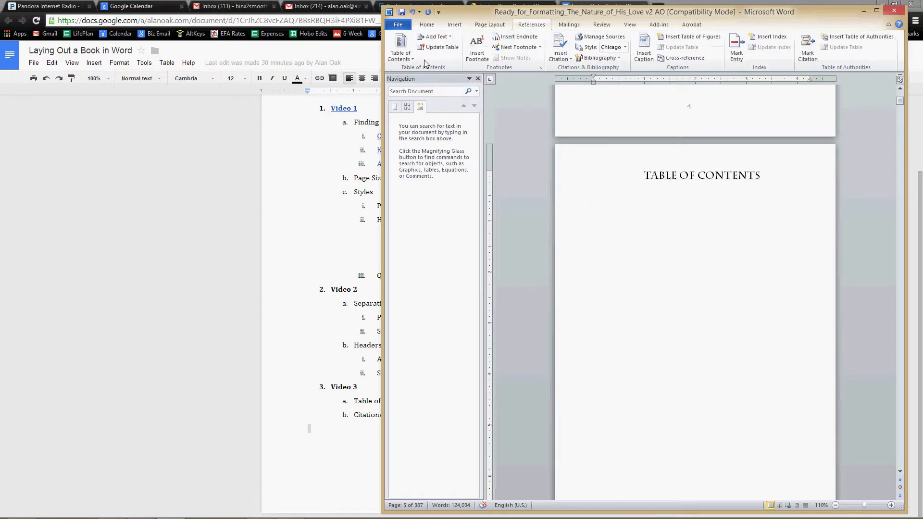
{"action": "left_click", "coordinate": [412, 59]}
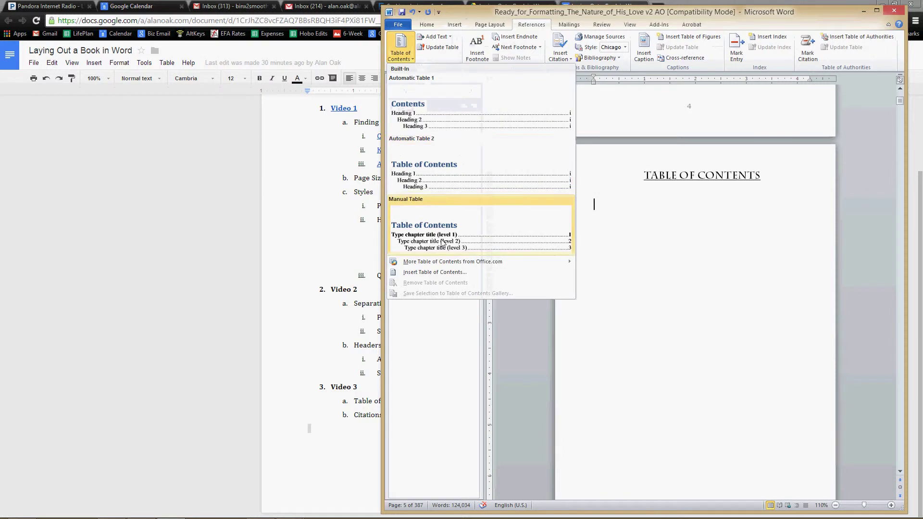
{"action": "left_click", "coordinate": [435, 272]}
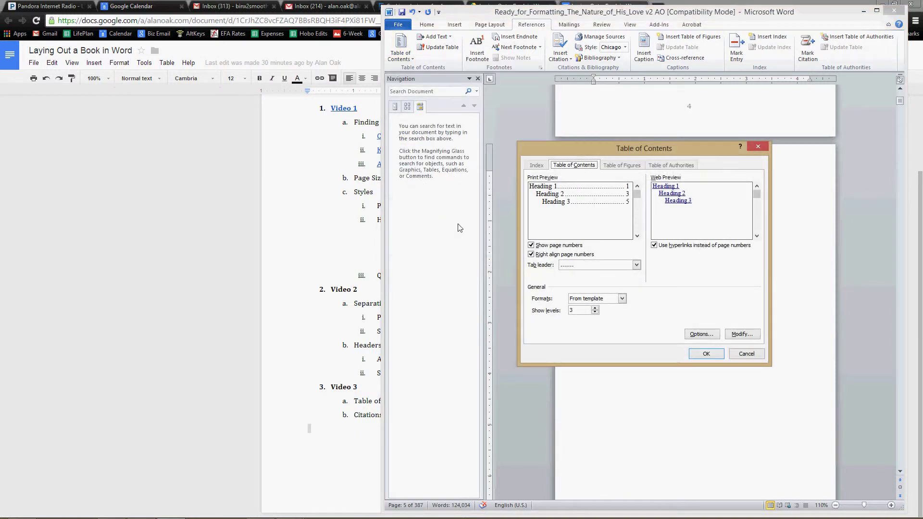
{"action": "left_click", "coordinate": [636, 265]}
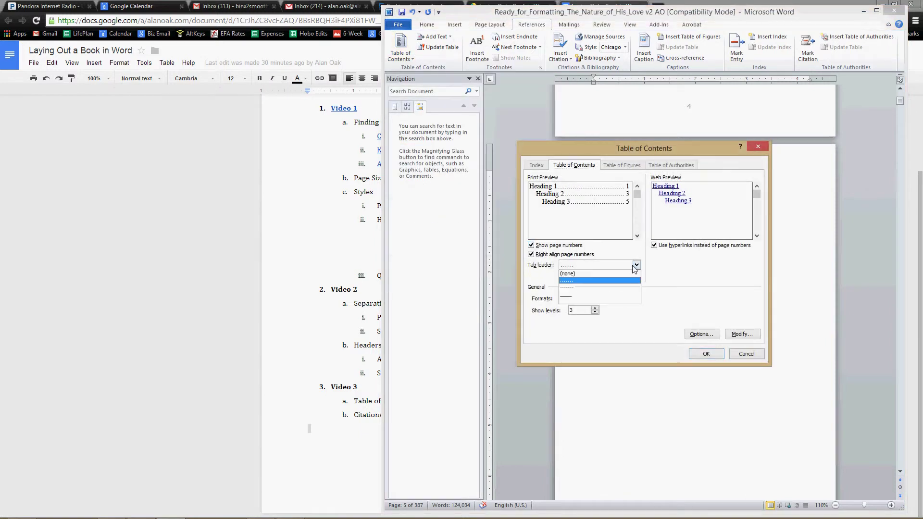
{"action": "left_click", "coordinate": [579, 283]}
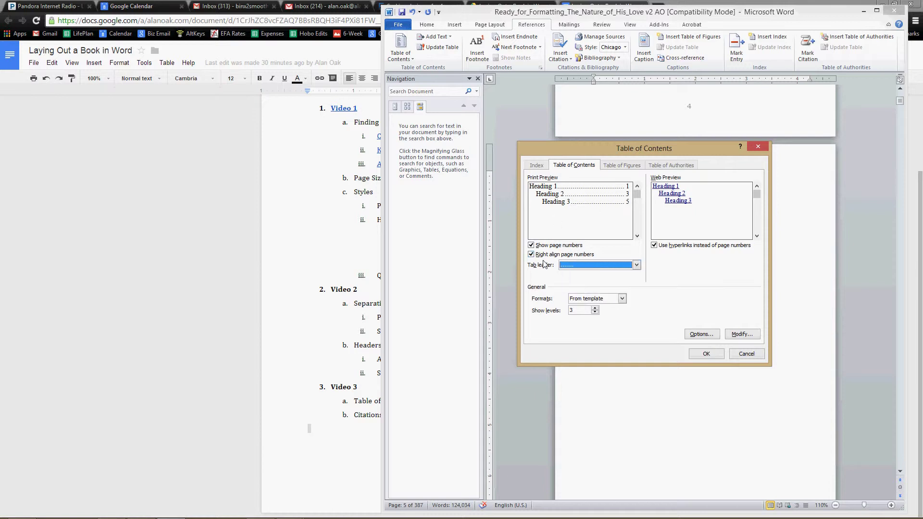
- Preview the Distinctive and Modern formats for the table of contents and return to the From template format
{"action": "left_click", "coordinate": [604, 299]}
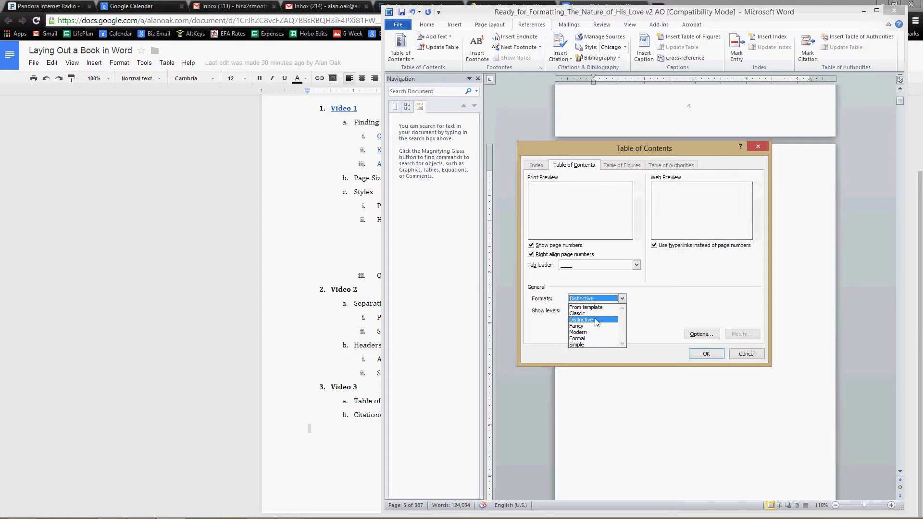
{"action": "left_click", "coordinate": [596, 319]}
{"action": "left_click", "coordinate": [605, 299]}
{"action": "left_click", "coordinate": [596, 332]}
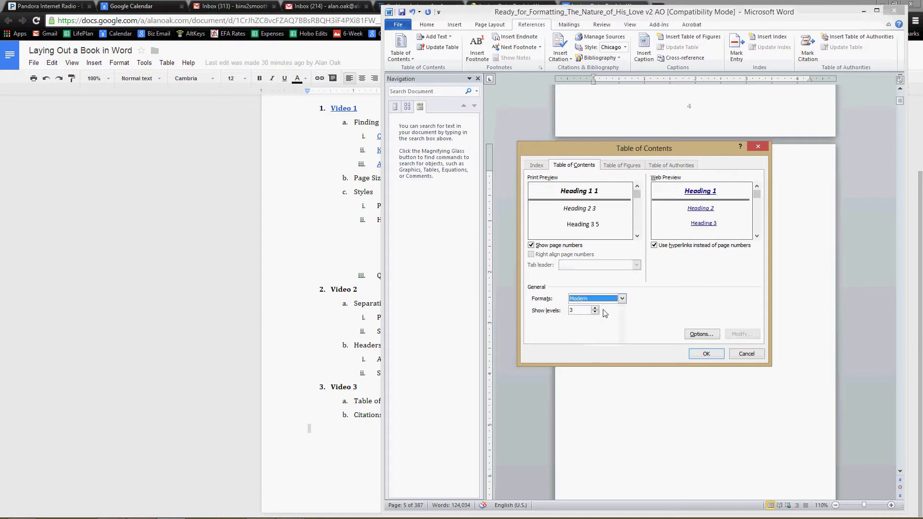
{"action": "left_click", "coordinate": [605, 299]}
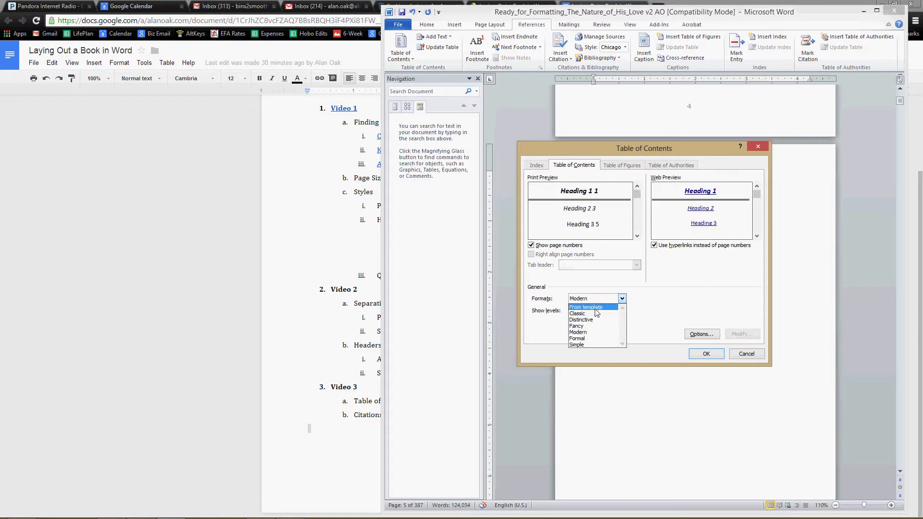
{"action": "left_click", "coordinate": [595, 310]}
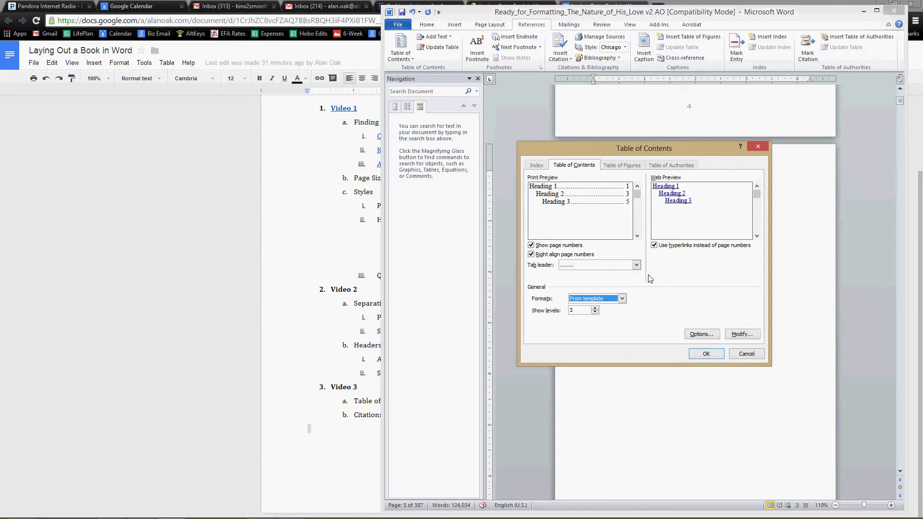
- Open the TOC 1 style of the table of contents for modification
{"action": "left_click", "coordinate": [737, 337]}
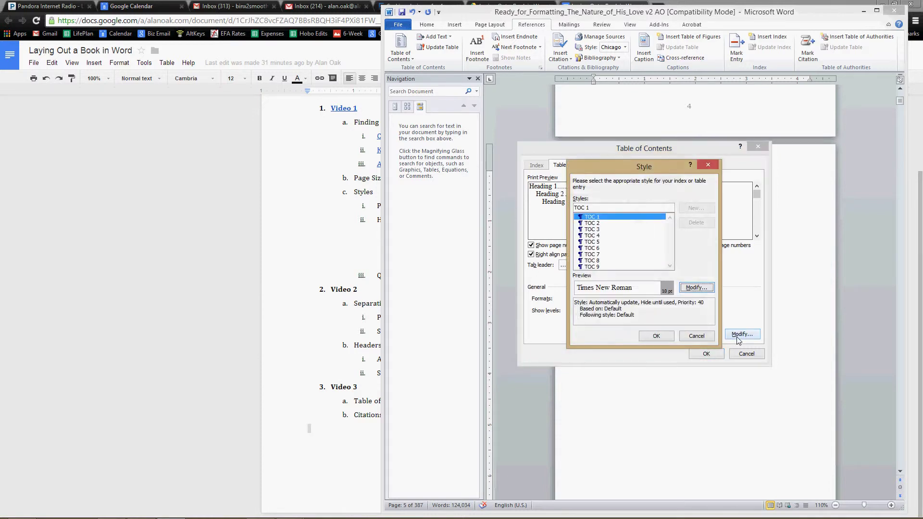
{"action": "left_click", "coordinate": [696, 288]}
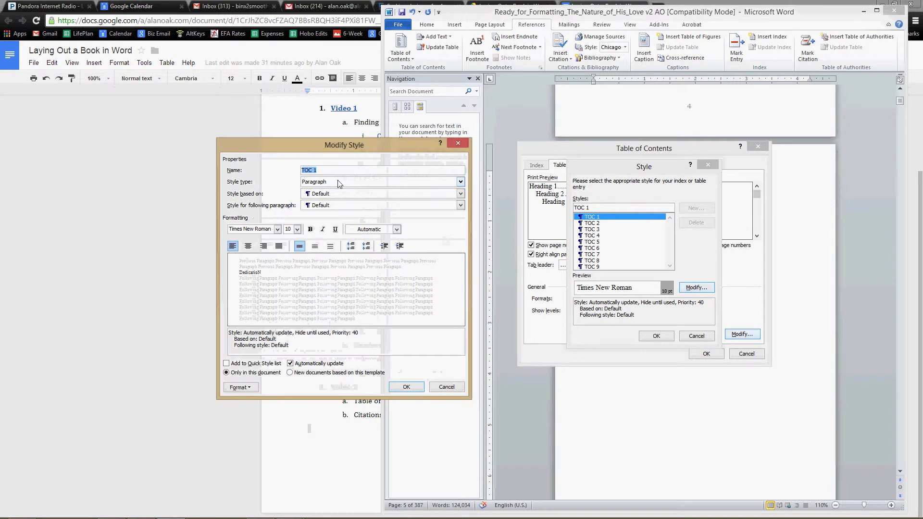
{"action": "left_click", "coordinate": [242, 388]}
{"action": "left_click", "coordinate": [247, 399]}
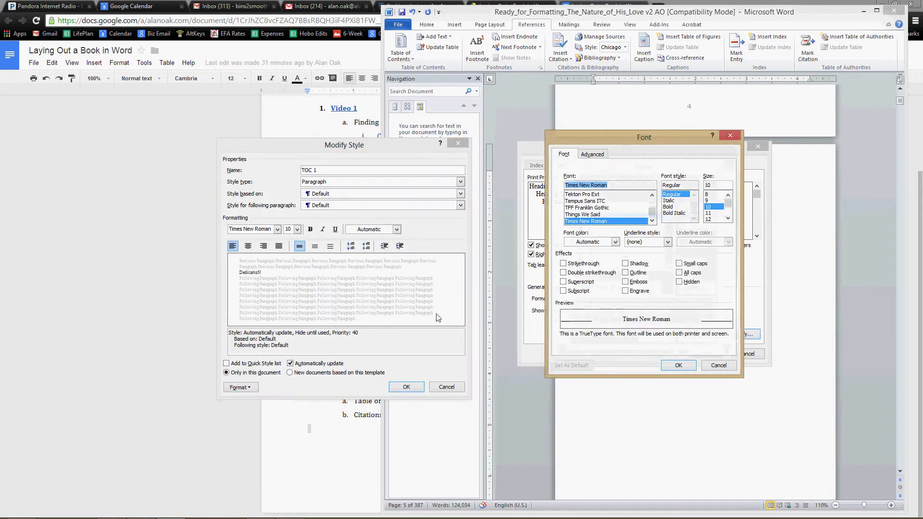
{"action": "left_click", "coordinate": [719, 365]}
- Set the TOC 1 style's font to Bookman Old Style at 11 pt and accept the style changes
{"action": "left_click", "coordinate": [256, 229]}
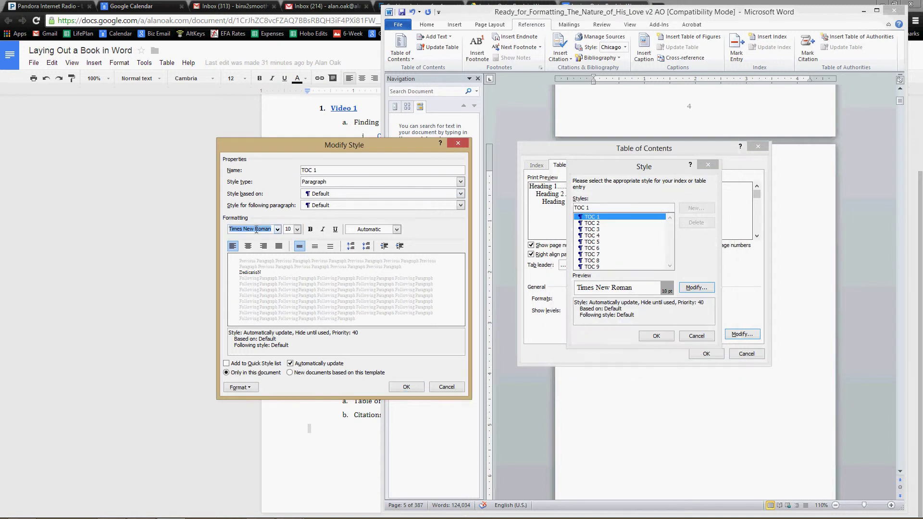
{"action": "type", "text": "Bookman Old Style"}
{"action": "left_click", "coordinate": [297, 229]}
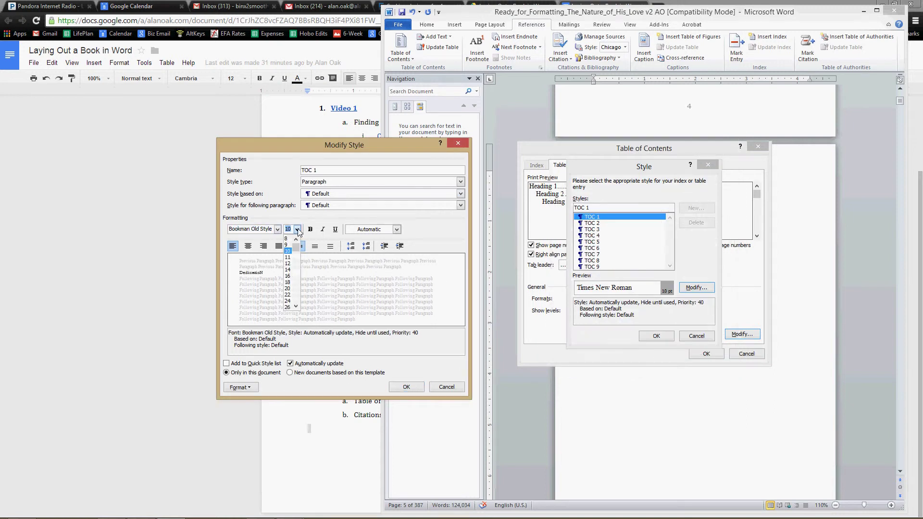
{"action": "left_click", "coordinate": [292, 262]}
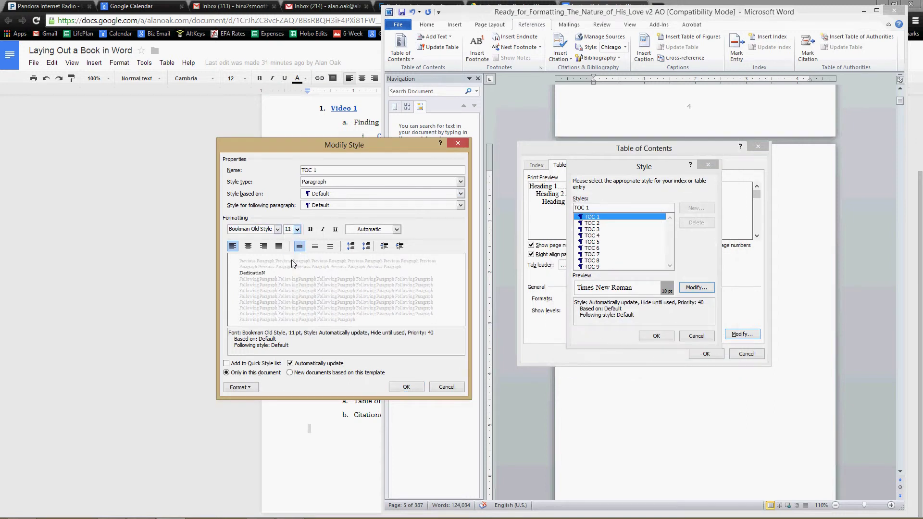
{"action": "left_click", "coordinate": [407, 387]}
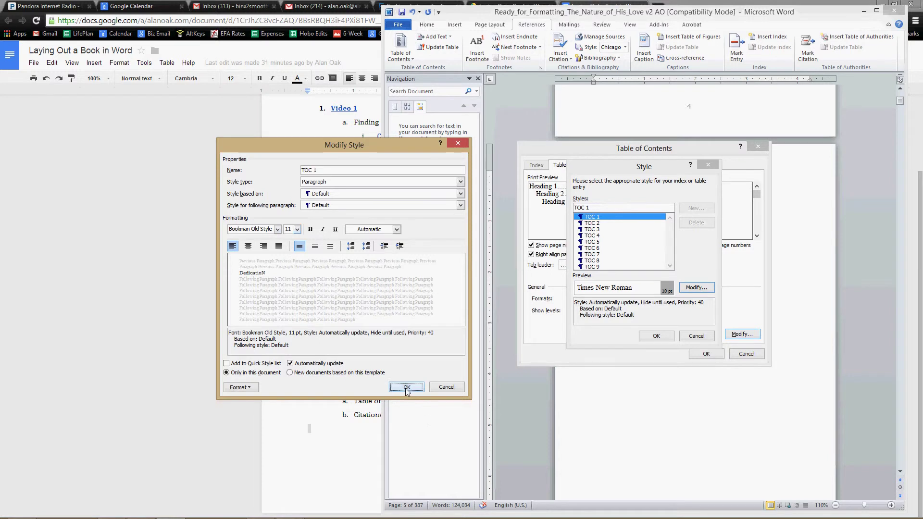
{"action": "left_click", "coordinate": [657, 336]}
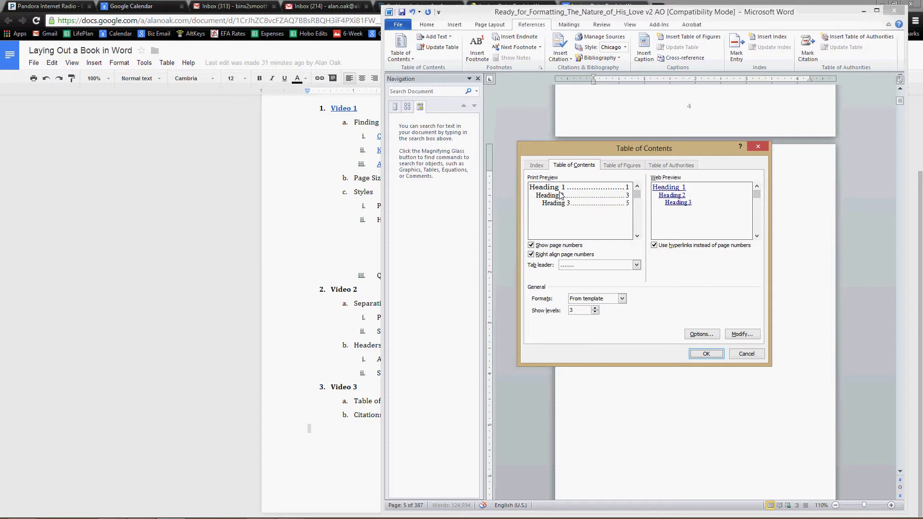
- Clear the TOC levels of Heading 1, Heading 2 and Heading 3 in the table of contents options
{"action": "left_click", "coordinate": [706, 336]}
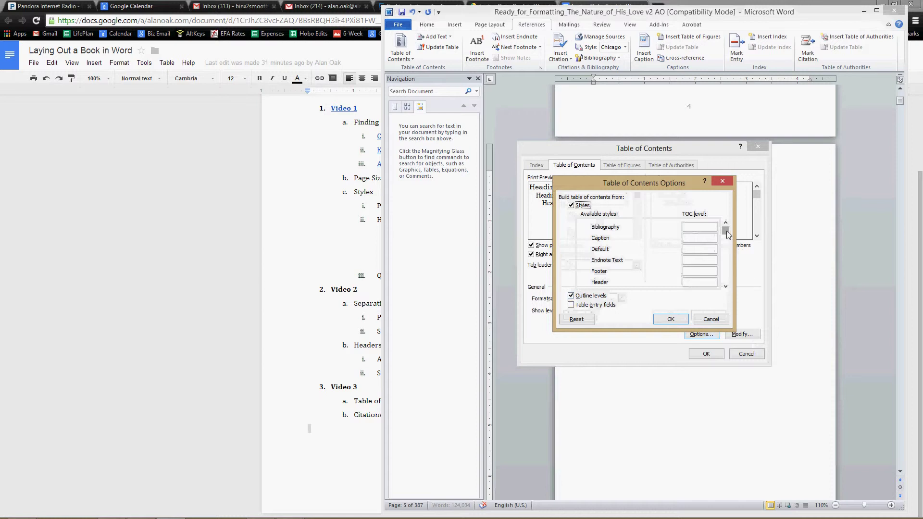
{"action": "left_click_drag", "start_coordinate": [727, 234], "coordinate": [724, 258]}
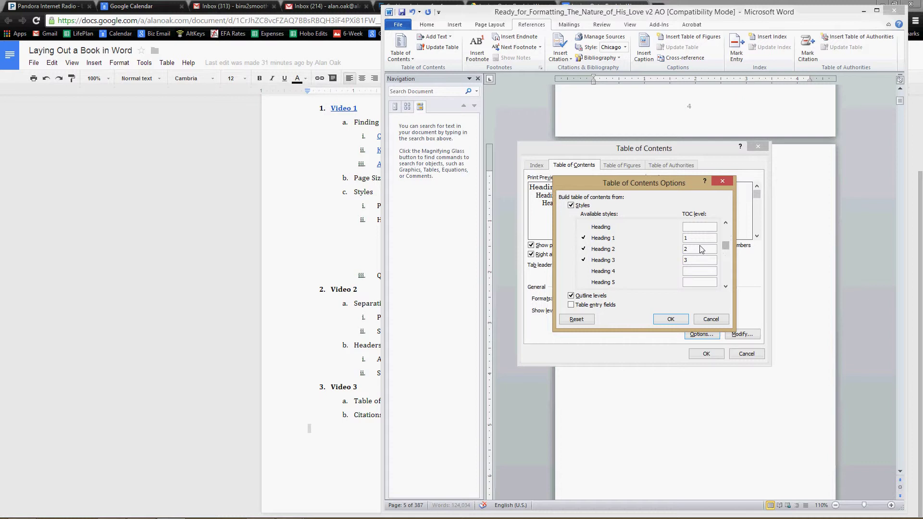
{"action": "left_click_drag", "start_coordinate": [632, 182], "coordinate": [743, 185]}
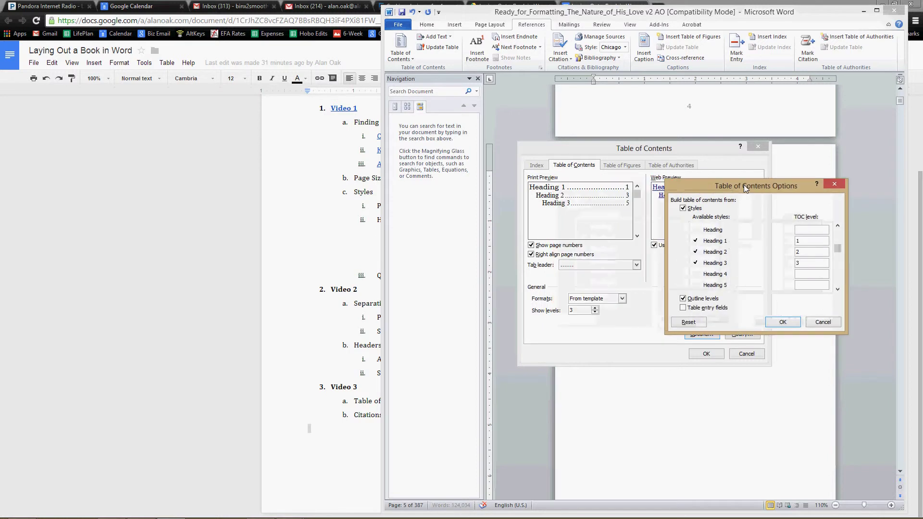
{"action": "key", "text": "BackSpace"}
{"action": "double_click", "coordinate": [795, 253]}
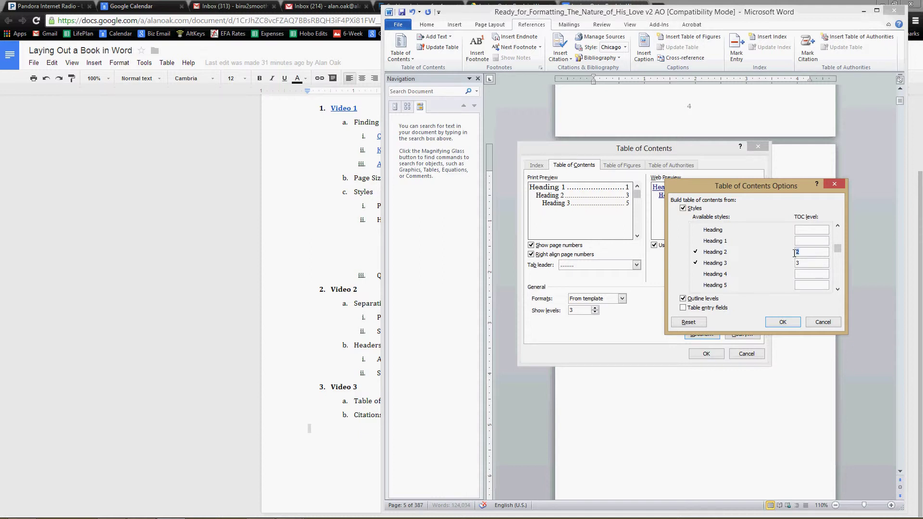
- Assign TOC level 1 to the NHL Chapter Head style, accept the options and insert the table of contents
{"action": "left_click_drag", "start_coordinate": [837, 251], "coordinate": [832, 273]}
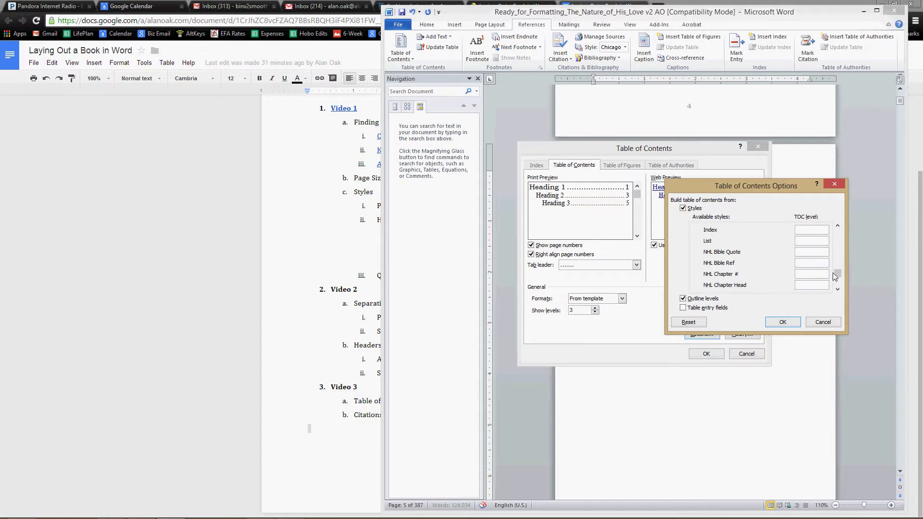
{"action": "scroll", "coordinate": [833, 273], "scroll_direction": "down", "scroll_amount": 1}
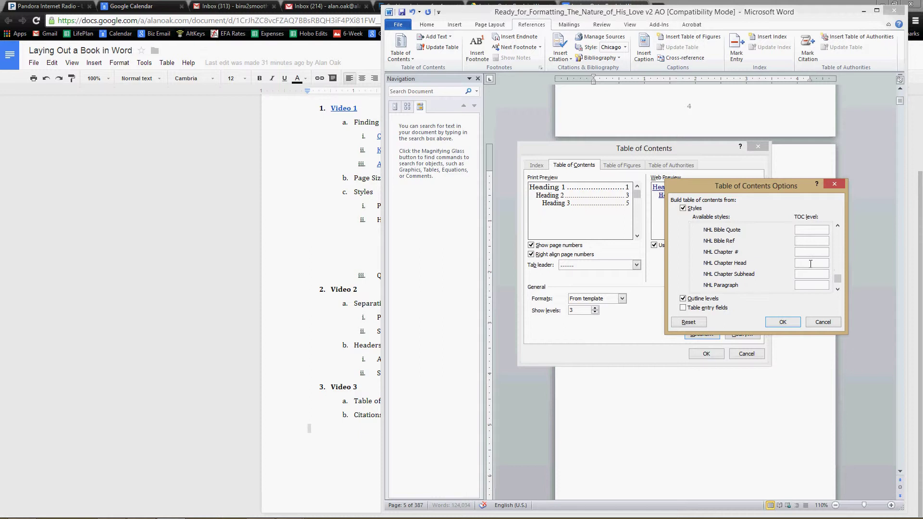
{"action": "left_click", "coordinate": [810, 263]}
{"action": "type", "text": "1"}
{"action": "left_click", "coordinate": [783, 322]}
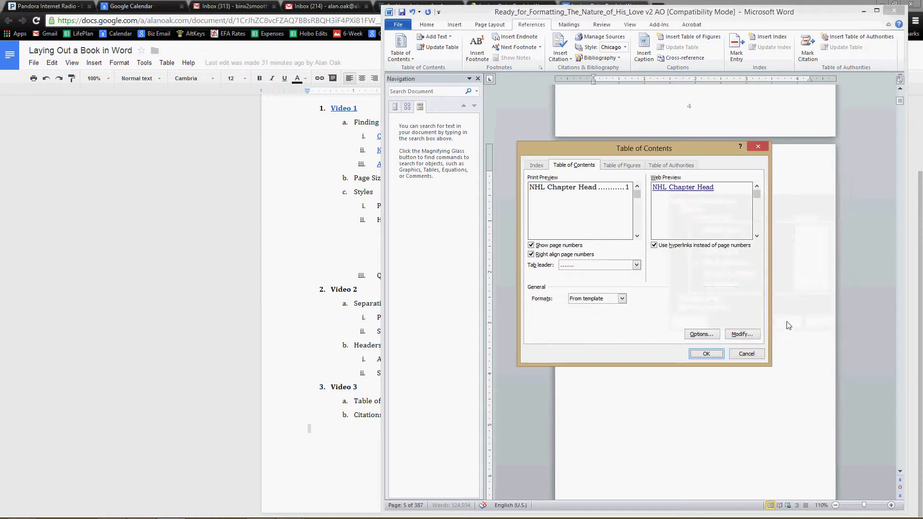
{"action": "left_click", "coordinate": [706, 354]}
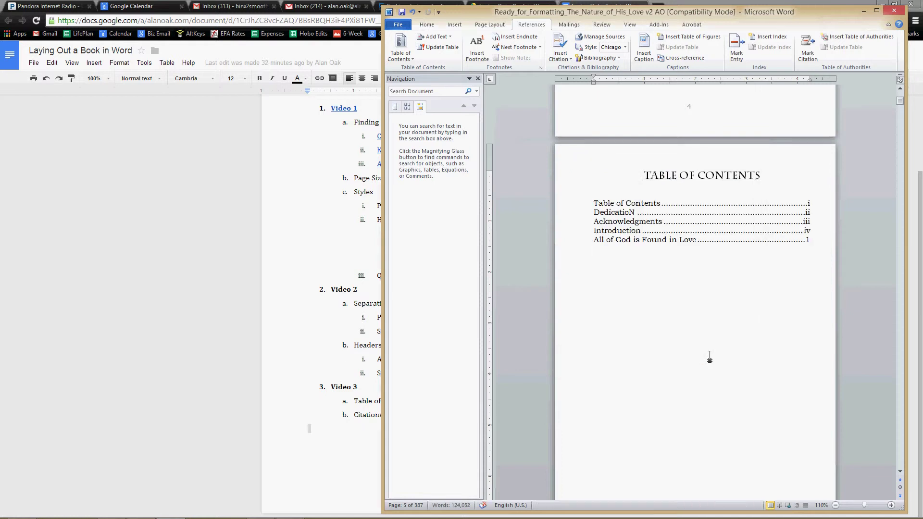
- Delete the Table of Contents, Dedication and Acknowledgments entries from the generated table, including the leftover empty line
{"action": "scroll", "coordinate": [709, 356], "scroll_direction": "up", "scroll_amount": 3}
{"action": "left_click", "coordinate": [635, 317]}
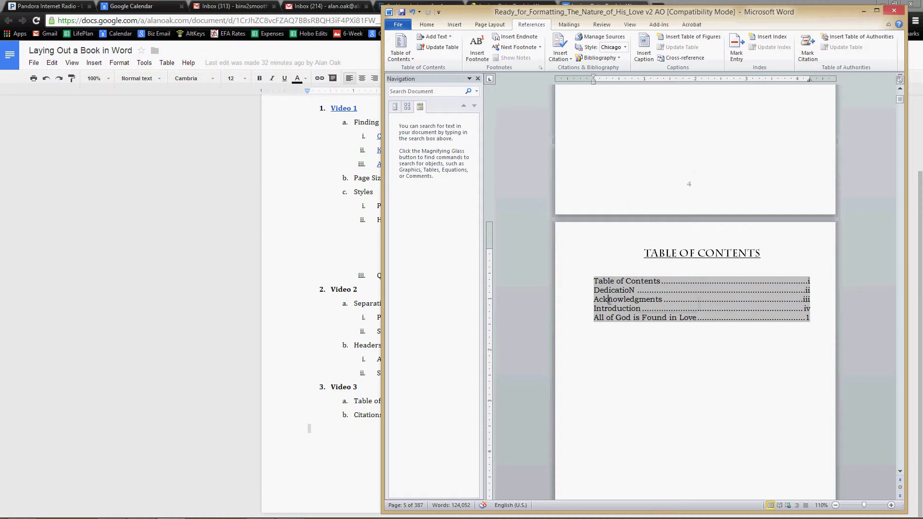
{"action": "left_click_drag", "start_coordinate": [597, 281], "coordinate": [814, 297]}
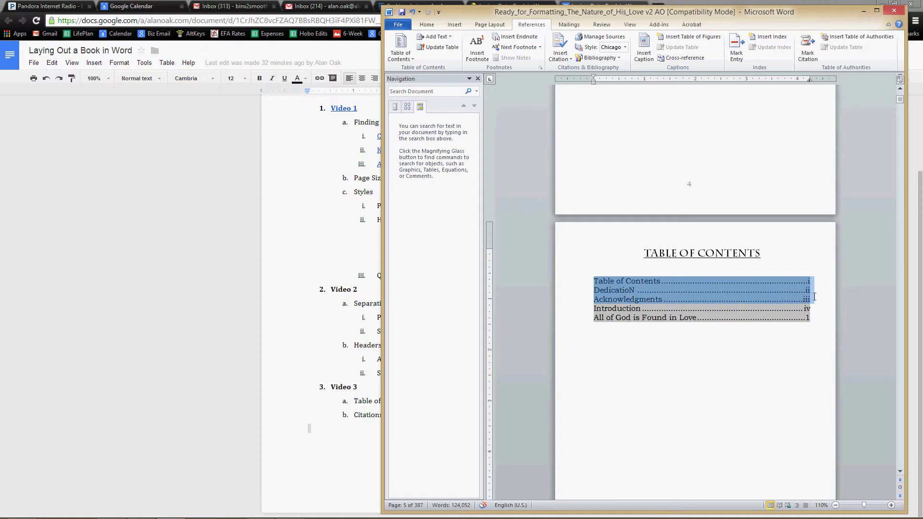
{"action": "key", "text": "Delete"}
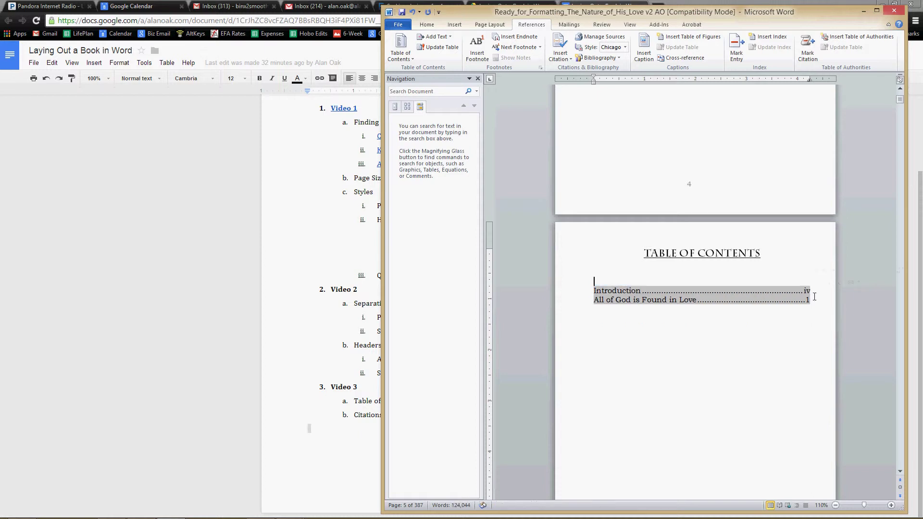
{"action": "key", "text": "BackSpace"}
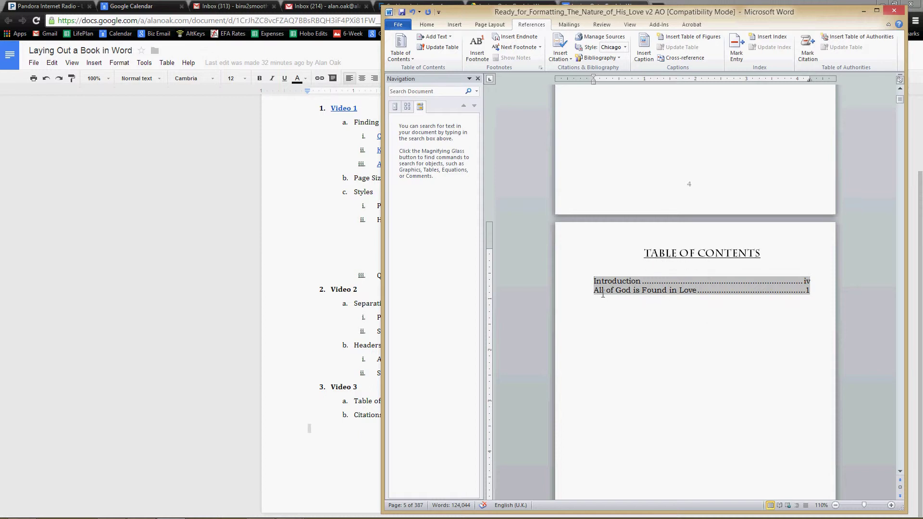
- Examine the update choices for the table of contents field and close them without updating
{"action": "left_click_drag", "start_coordinate": [603, 294], "coordinate": [647, 294]}
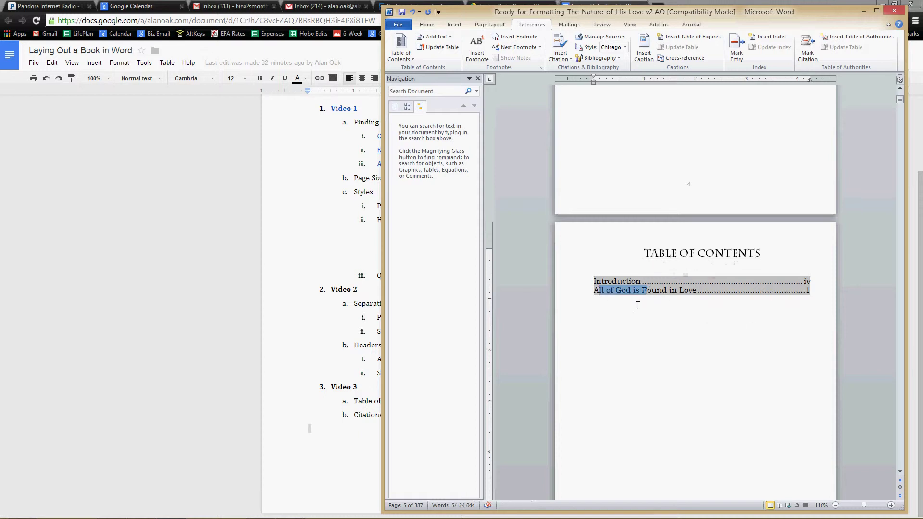
{"action": "scroll", "coordinate": [631, 414], "scroll_direction": "down", "scroll_amount": 3}
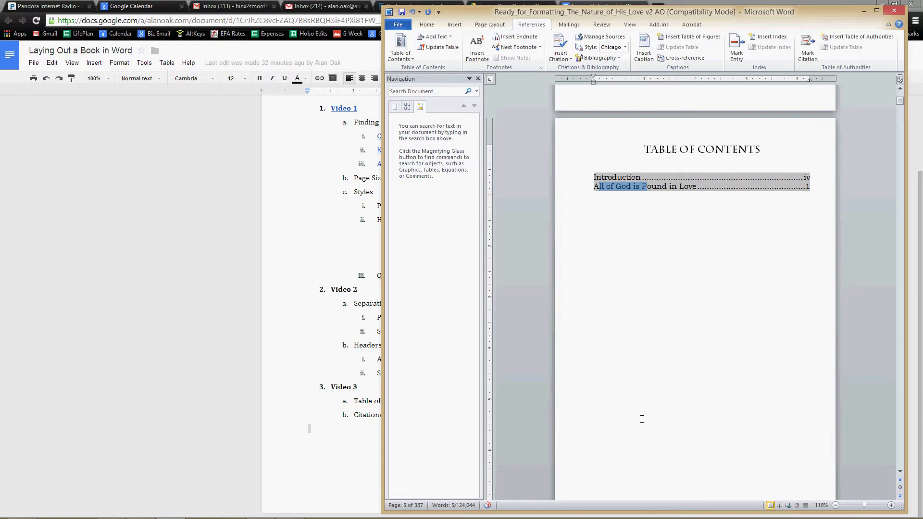
{"action": "left_click", "coordinate": [674, 251]}
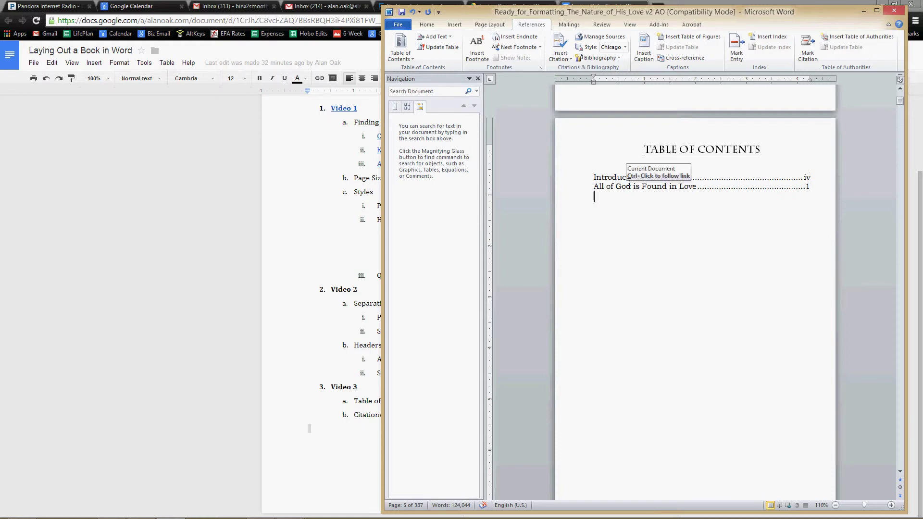
{"action": "right_click", "coordinate": [630, 184]}
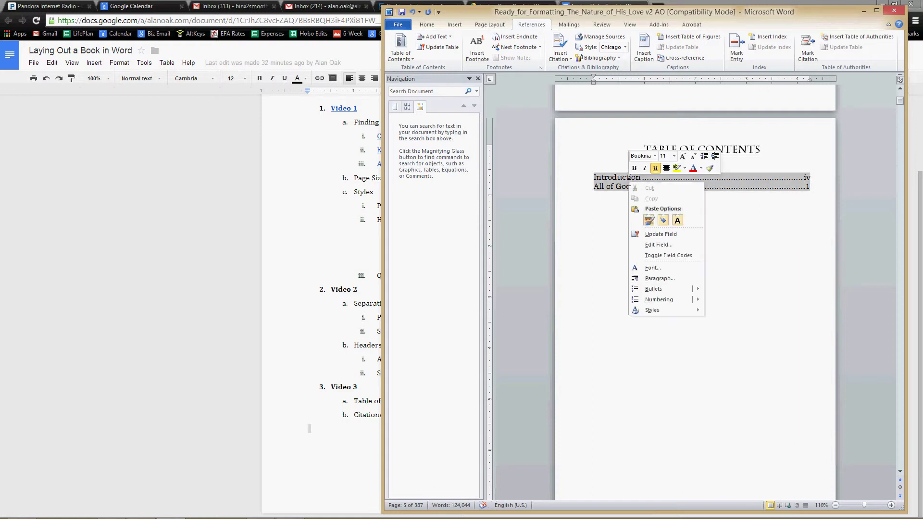
{"action": "left_click", "coordinate": [661, 235]}
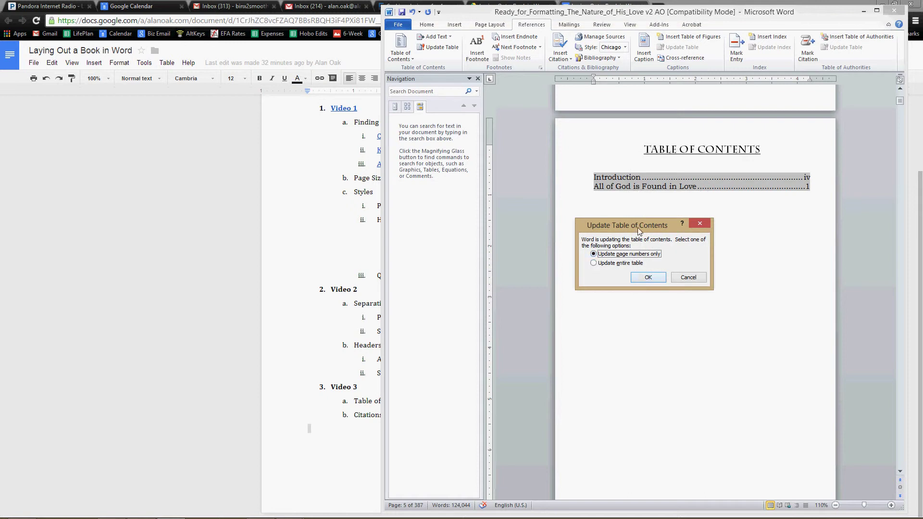
{"action": "left_click", "coordinate": [687, 277]}
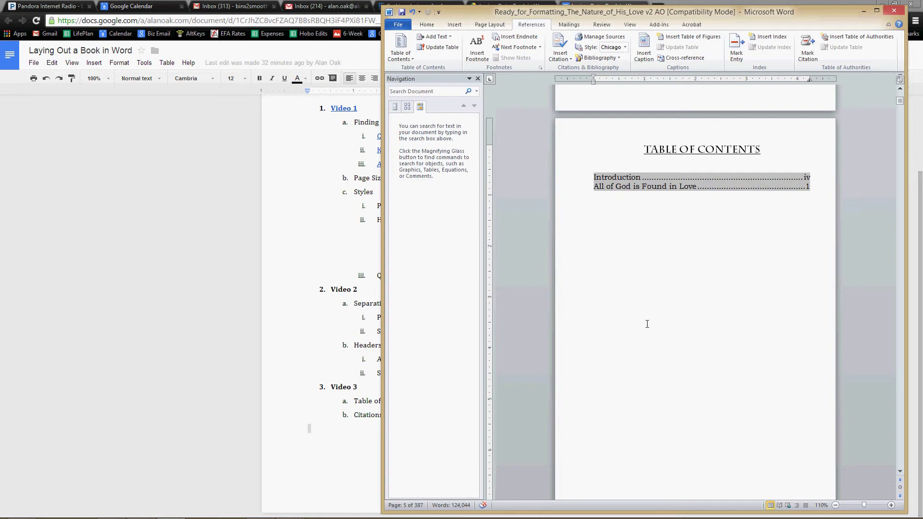
- Insert an endnote after the highlighted definition of "attribute" in the section The Many Attributes of Love
{"action": "scroll", "coordinate": [644, 337], "scroll_direction": "down", "scroll_amount": 5}
{"action": "scroll", "coordinate": [641, 352], "scroll_direction": "up", "scroll_amount": 4}
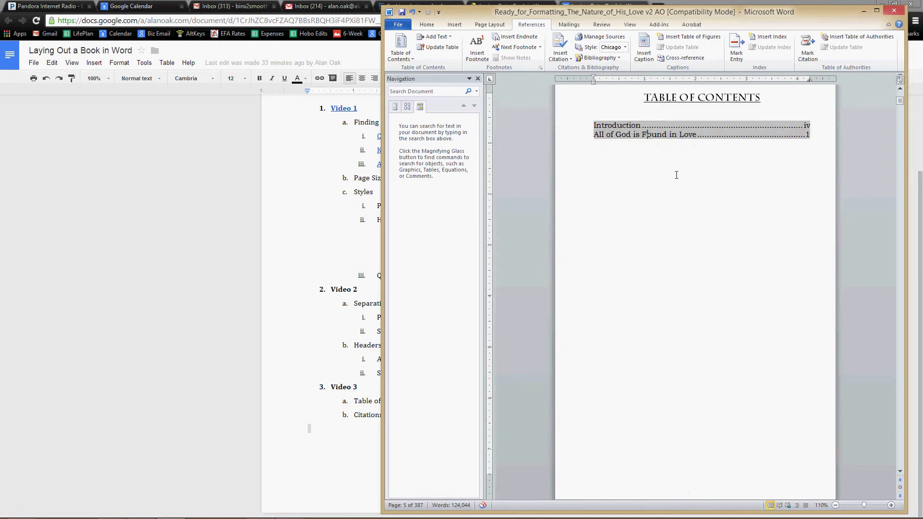
{"action": "scroll", "coordinate": [671, 341], "scroll_direction": "down", "scroll_amount": 20}
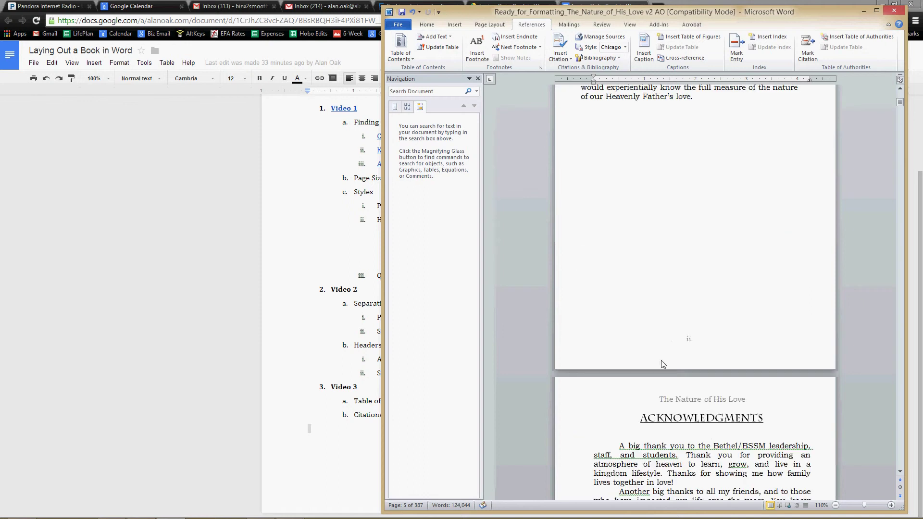
{"action": "scroll", "coordinate": [720, 413], "scroll_direction": "down", "scroll_amount": 20}
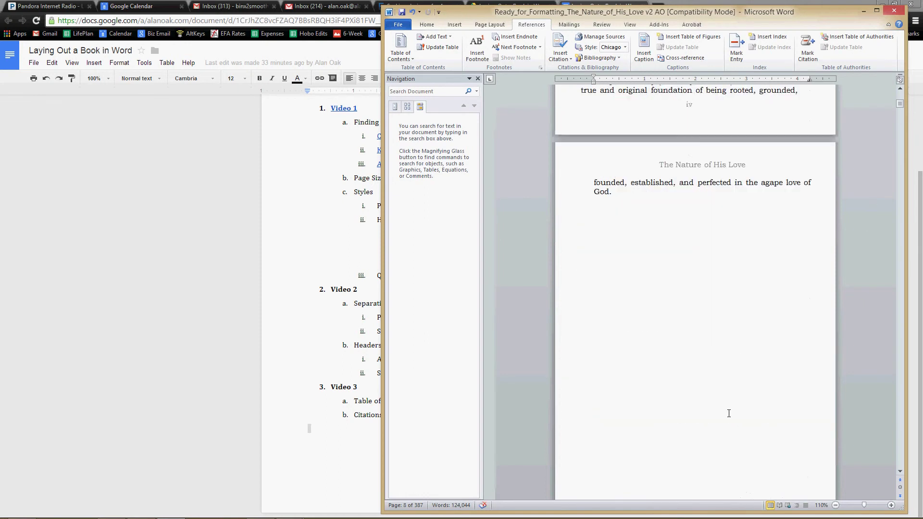
{"action": "scroll", "coordinate": [720, 412], "scroll_direction": "down", "scroll_amount": 20}
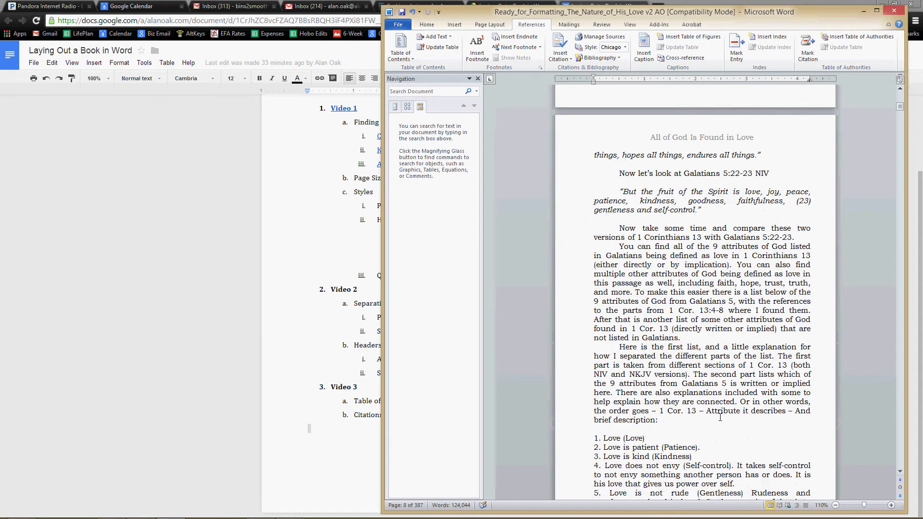
{"action": "scroll", "coordinate": [717, 418], "scroll_direction": "down", "scroll_amount": 20}
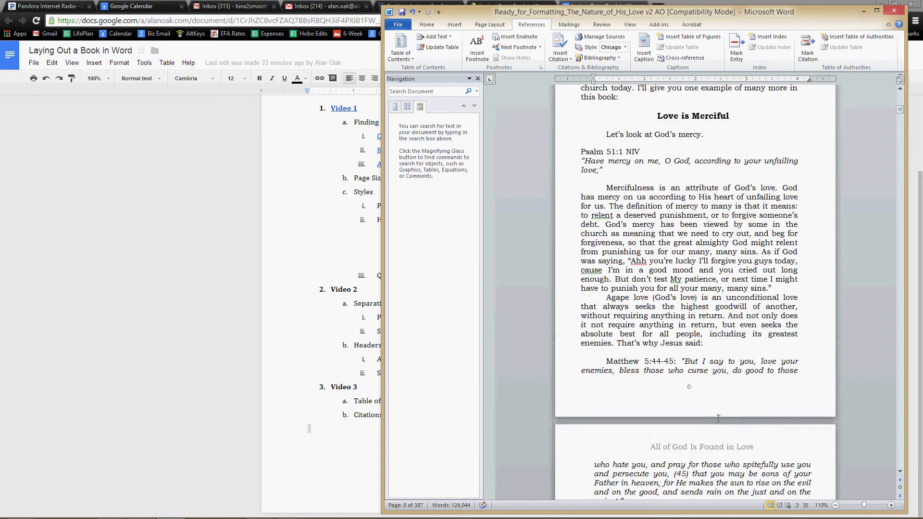
{"action": "scroll", "coordinate": [716, 421], "scroll_direction": "down", "scroll_amount": 20}
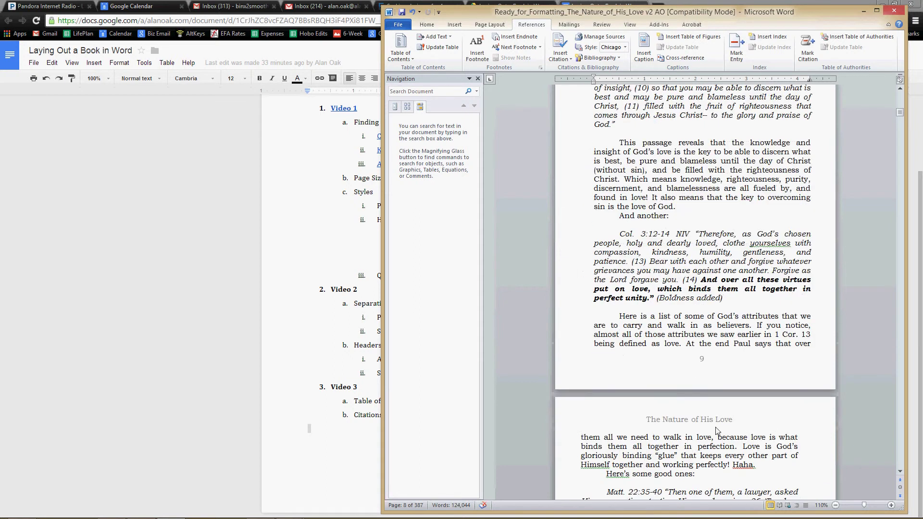
{"action": "scroll", "coordinate": [716, 444], "scroll_direction": "down", "scroll_amount": 20}
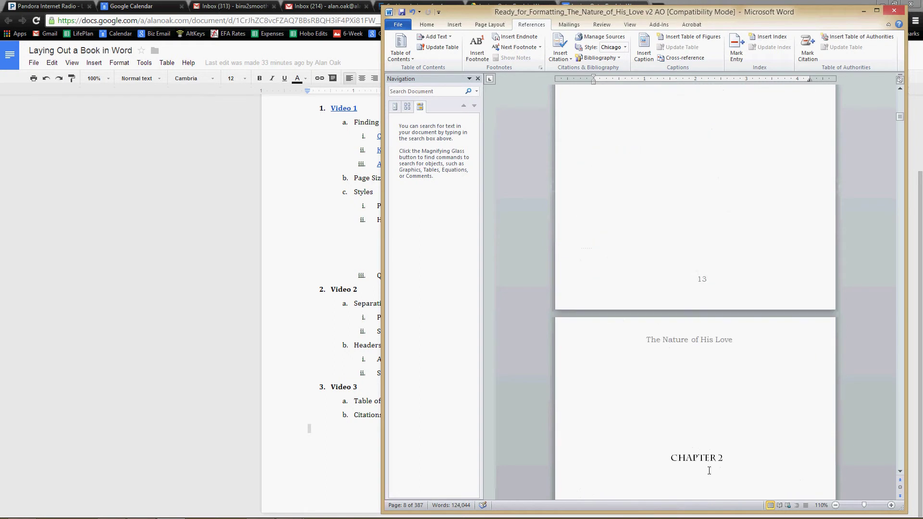
{"action": "scroll", "coordinate": [705, 466], "scroll_direction": "down", "scroll_amount": 20}
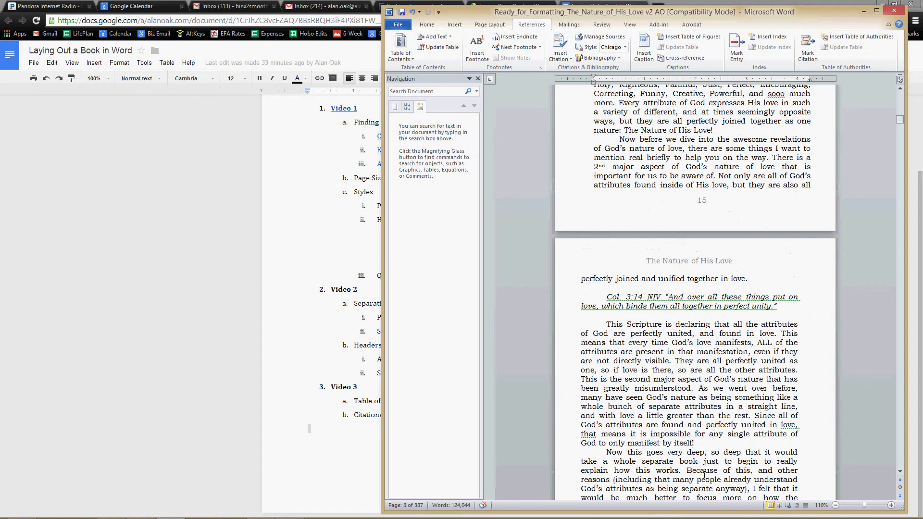
{"action": "scroll", "coordinate": [702, 475], "scroll_direction": "down", "scroll_amount": 20}
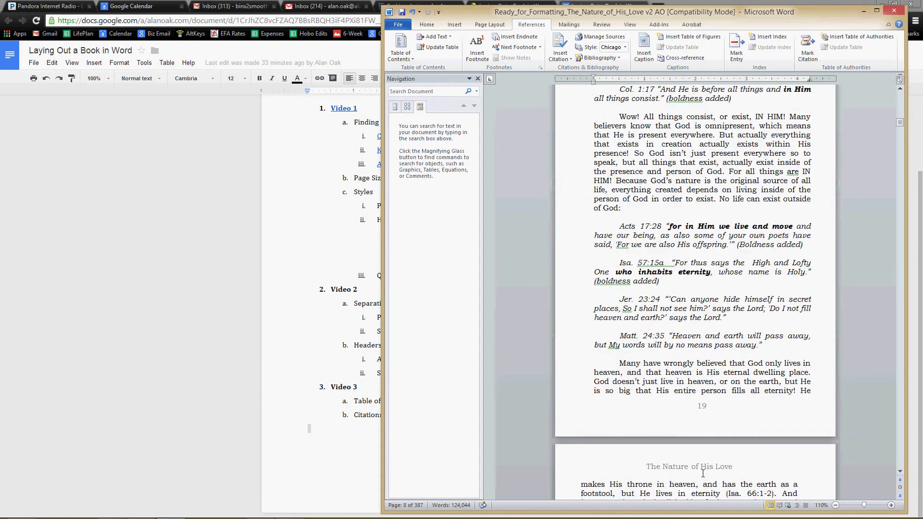
{"action": "scroll", "coordinate": [703, 474], "scroll_direction": "down", "scroll_amount": 15}
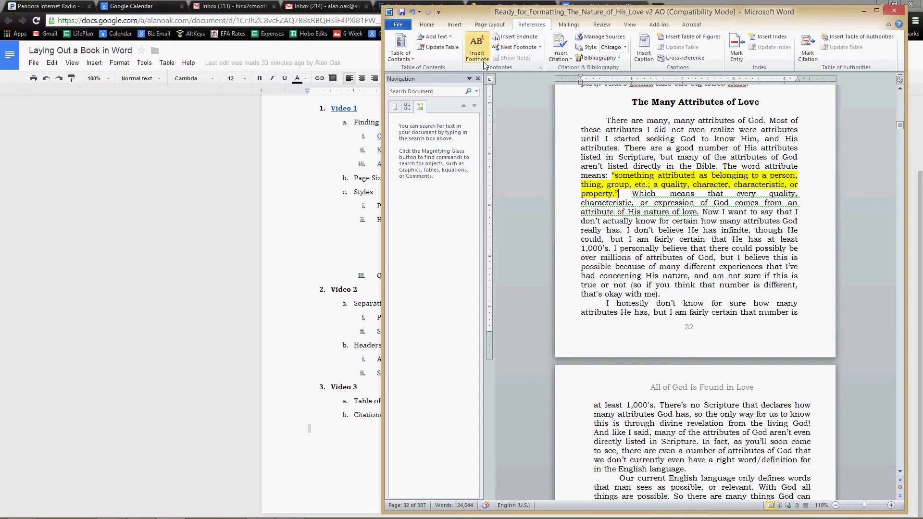
{"action": "left_click", "coordinate": [517, 38]}
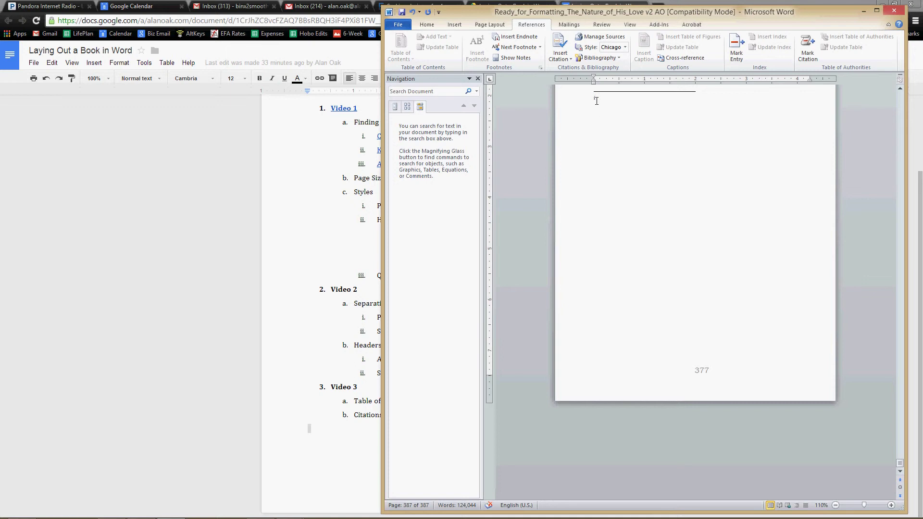
- Try to change the endnote number format to 1, 2, 3 for the selected reference after the definition of "attribute"
{"action": "scroll", "coordinate": [606, 183], "scroll_direction": "up", "scroll_amount": 3}
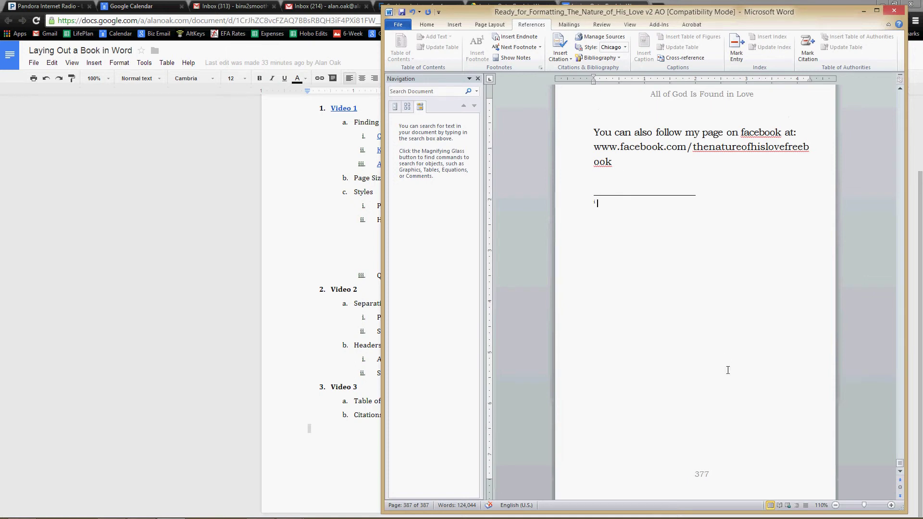
{"action": "scroll", "coordinate": [726, 367], "scroll_direction": "down", "scroll_amount": 1}
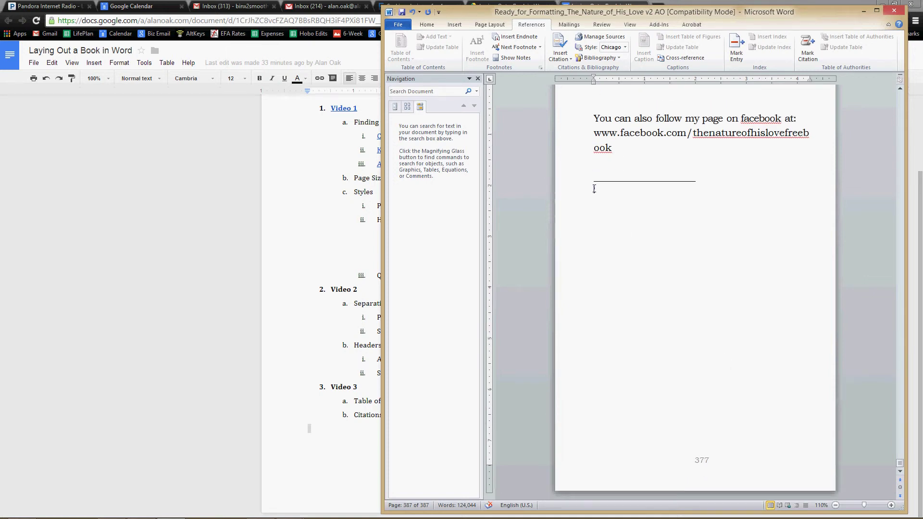
{"action": "double_click", "coordinate": [594, 188]}
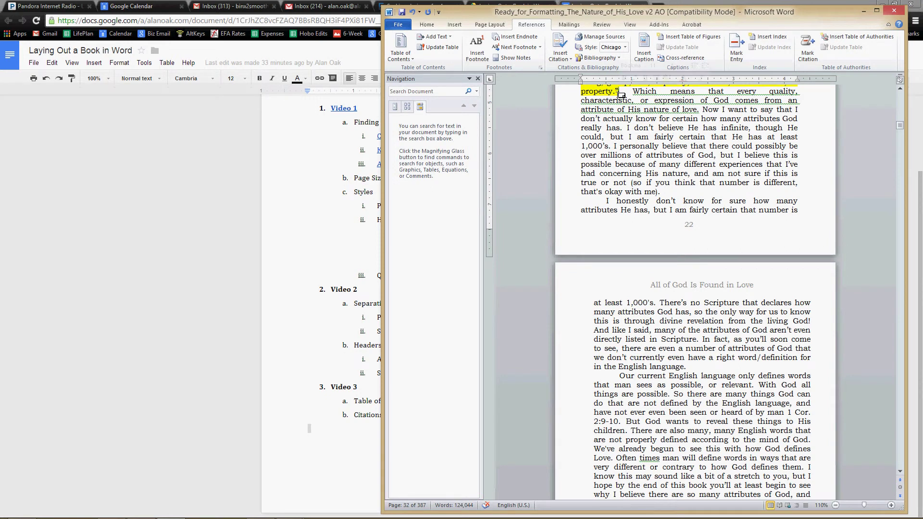
{"action": "left_click", "coordinate": [540, 68]}
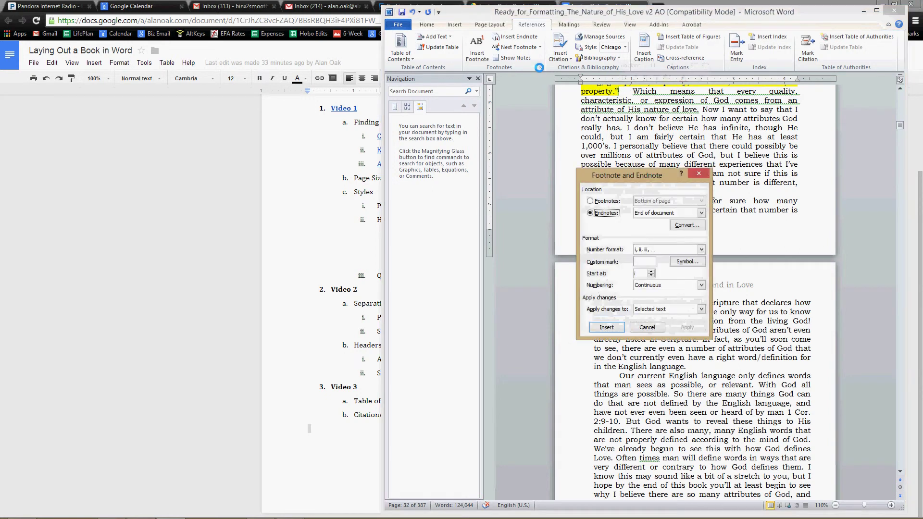
{"action": "left_click", "coordinate": [701, 250]}
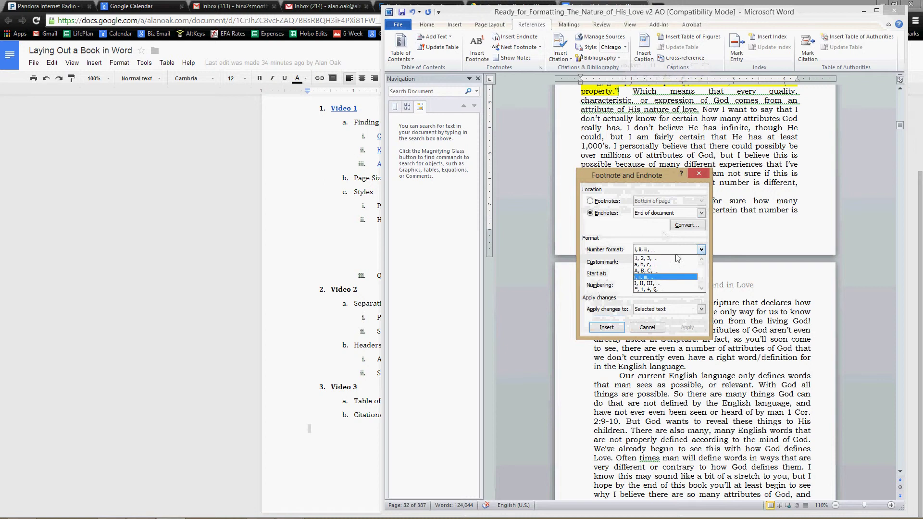
{"action": "left_click", "coordinate": [658, 259]}
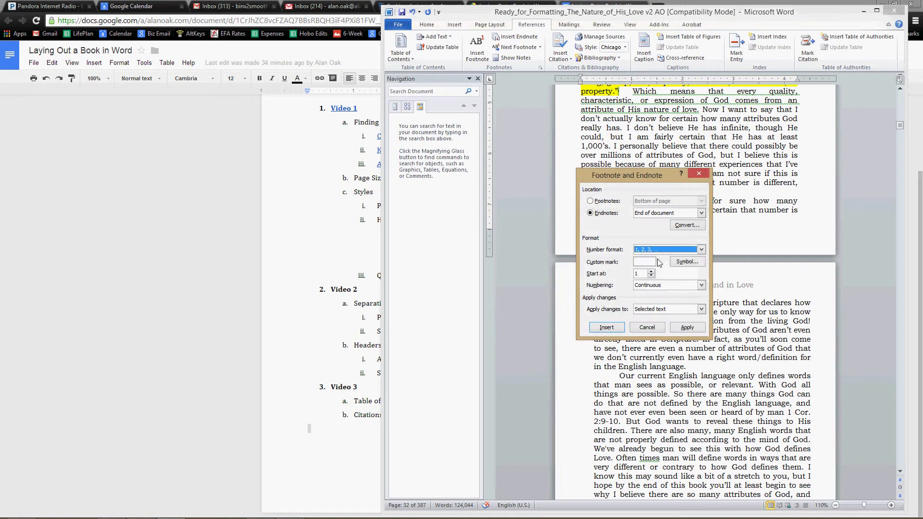
{"action": "left_click", "coordinate": [688, 328]}
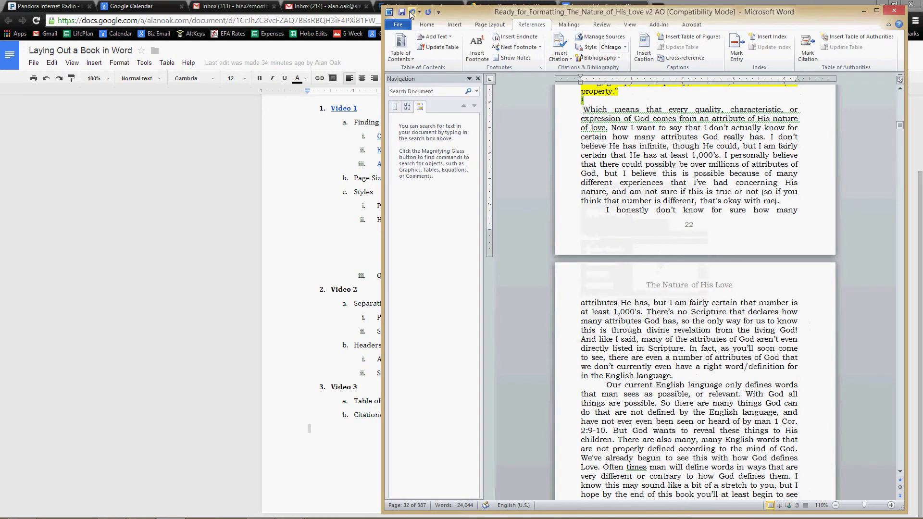
{"action": "key", "text": "BackSpace"}
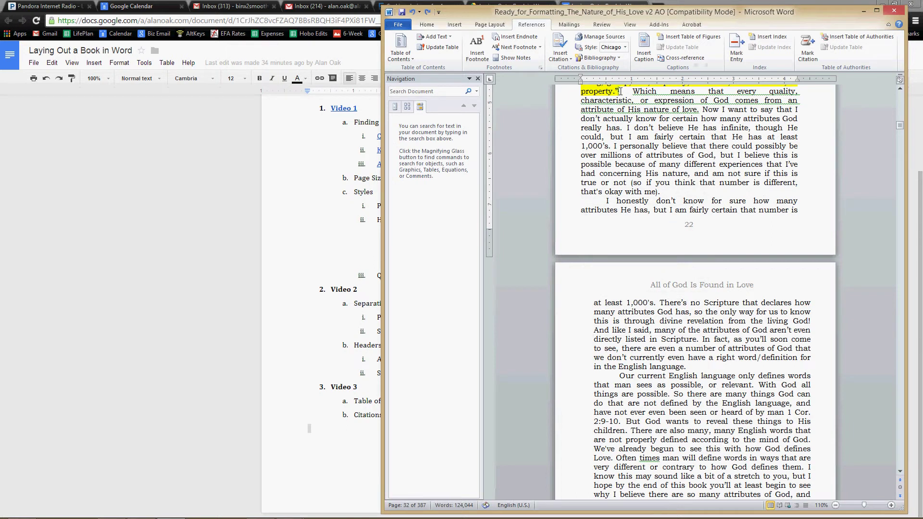
- Replace the endnote after the definition of "attribute" with a new one, using number format 1, 2, 3 applied to the whole document
{"action": "key", "text": "BackSpace"}
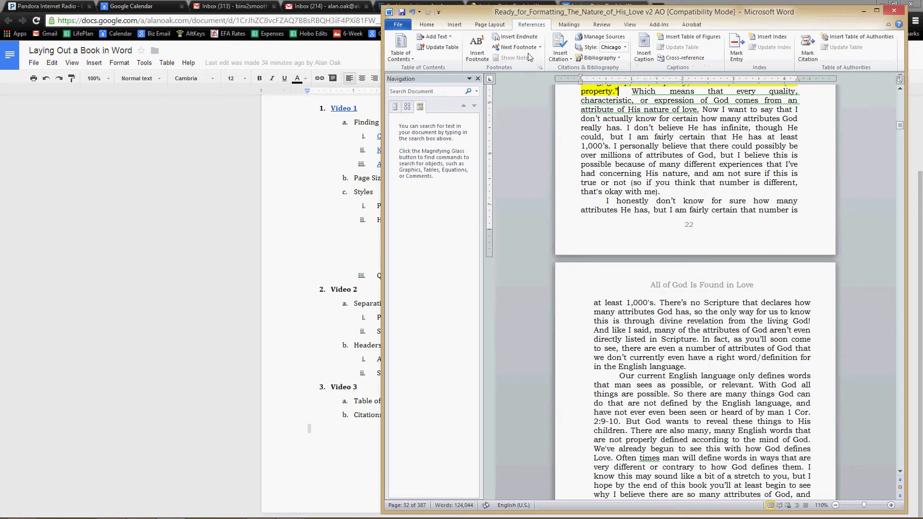
{"action": "left_click", "coordinate": [541, 69]}
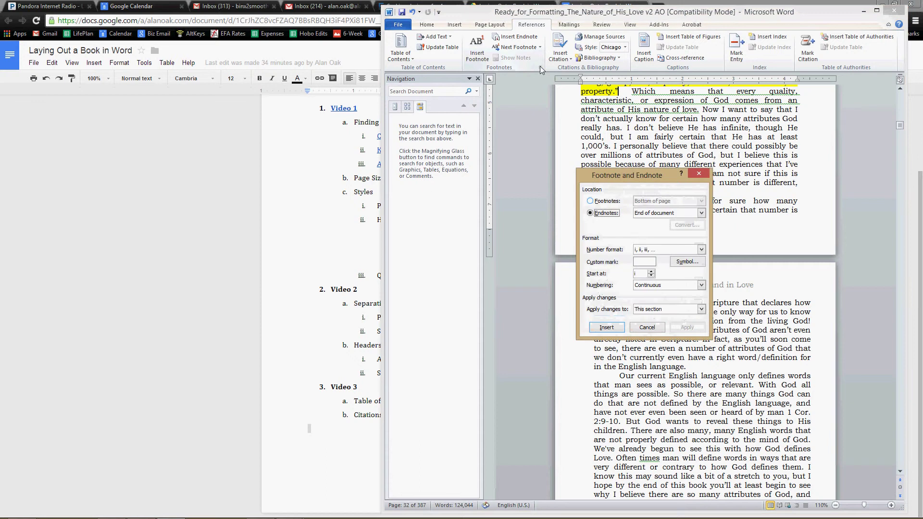
{"action": "left_click", "coordinate": [701, 249]}
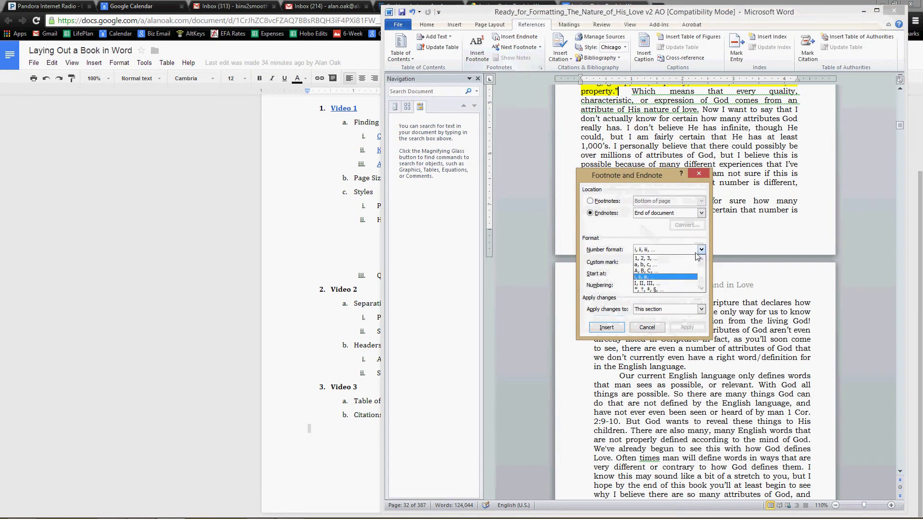
{"action": "left_click", "coordinate": [663, 257]}
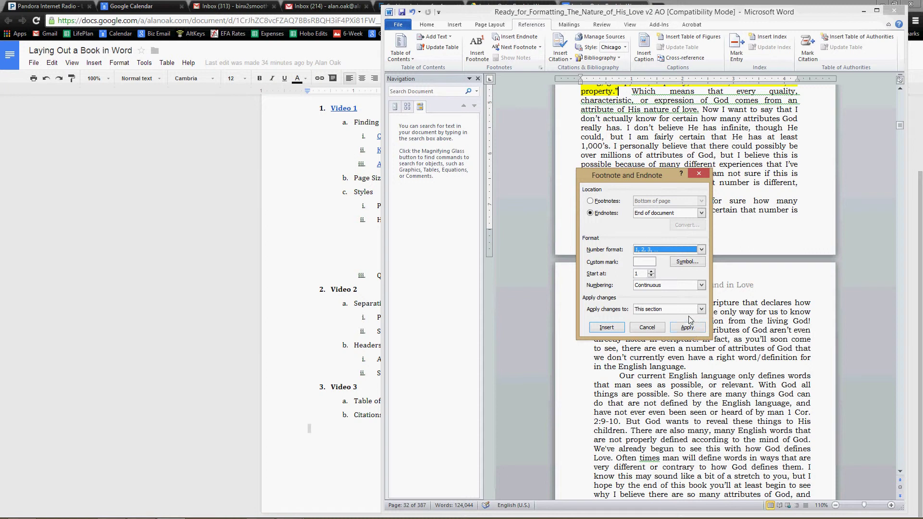
{"action": "left_click", "coordinate": [690, 310]}
{"action": "left_click", "coordinate": [680, 325]}
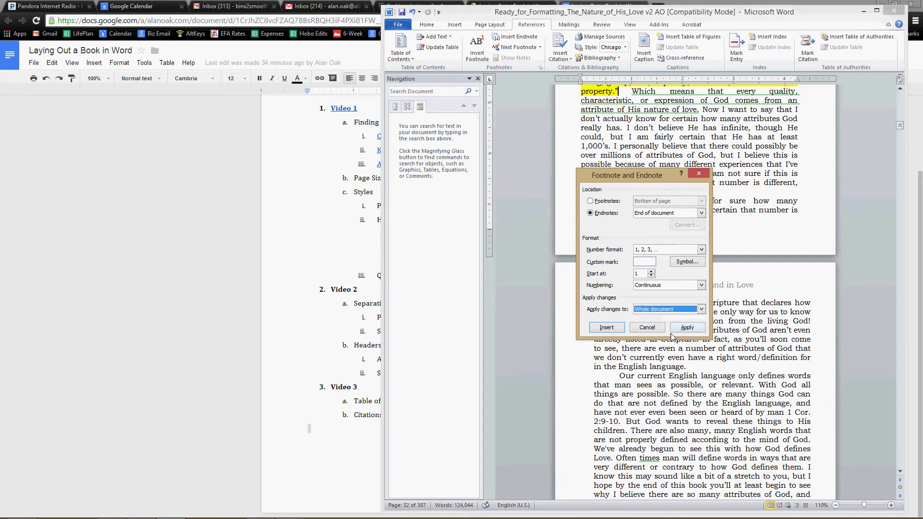
{"action": "left_click", "coordinate": [607, 329]}
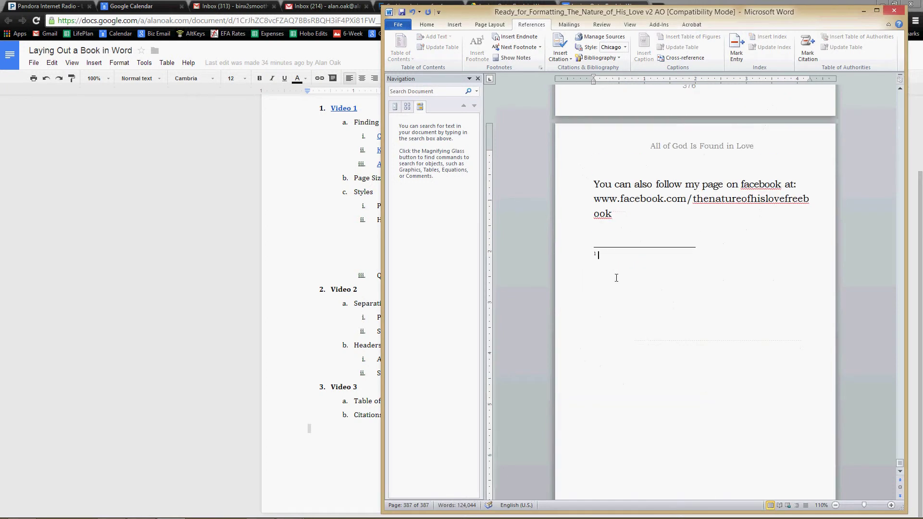
- Copy the text of the first Citation Sources entry, the Dictionary.com reference for "attribute", into the new endnote on the last page
{"action": "scroll", "coordinate": [637, 281], "scroll_direction": "up", "scroll_amount": 20}
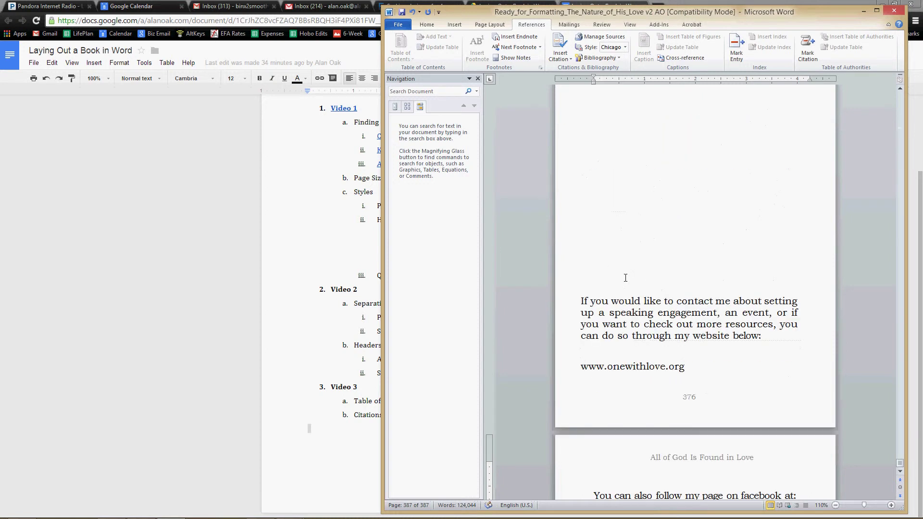
{"action": "scroll", "coordinate": [609, 275], "scroll_direction": "up", "scroll_amount": 20}
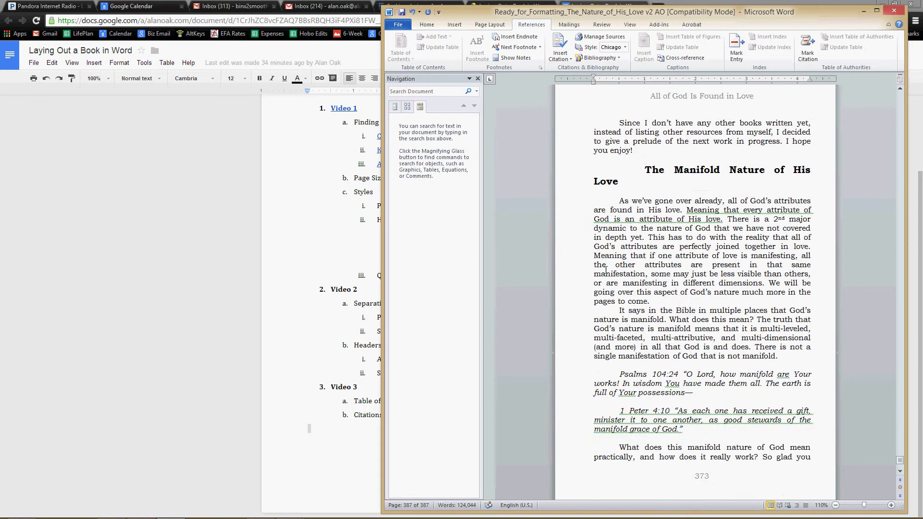
{"action": "scroll", "coordinate": [602, 272], "scroll_direction": "up", "scroll_amount": 20}
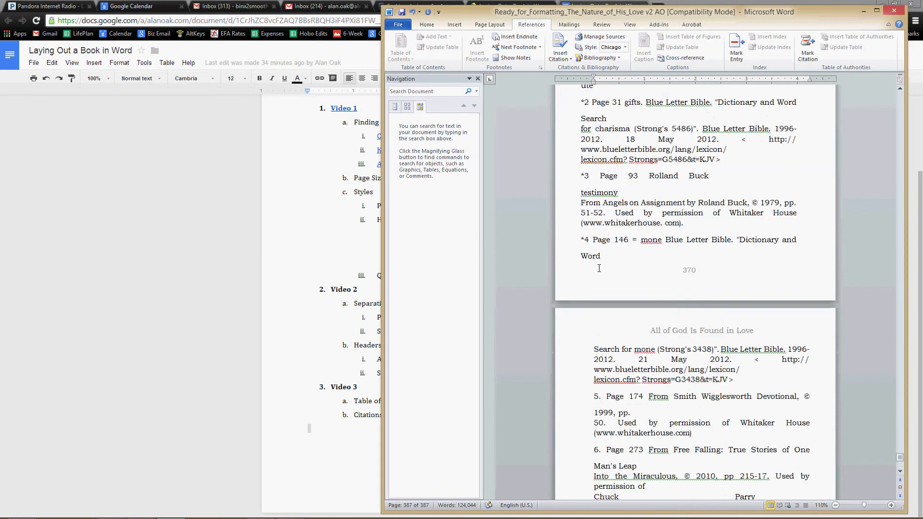
{"action": "left_click_drag", "start_coordinate": [608, 178], "coordinate": [602, 111]}
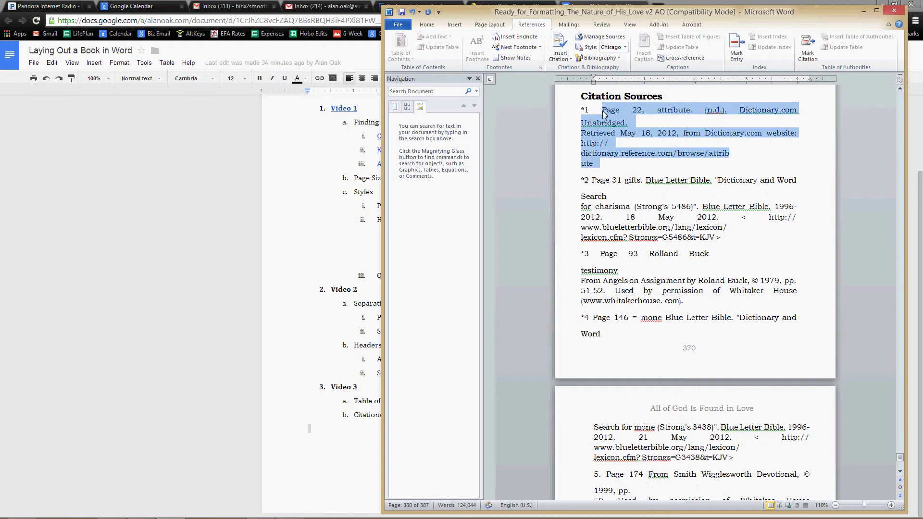
{"action": "right_click", "coordinate": [609, 132]}
{"action": "left_click", "coordinate": [630, 149]}
{"action": "scroll", "coordinate": [630, 409], "scroll_direction": "down", "scroll_amount": 20}
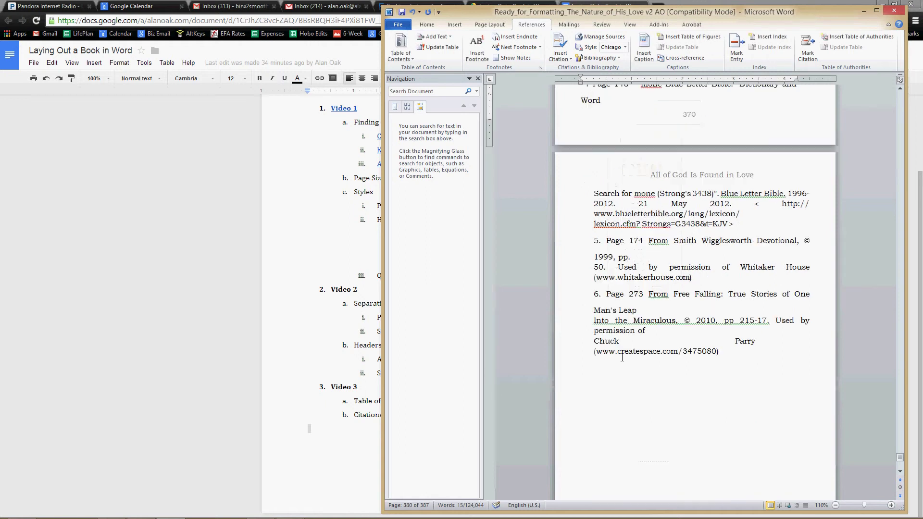
{"action": "scroll", "coordinate": [627, 405], "scroll_direction": "down", "scroll_amount": 20}
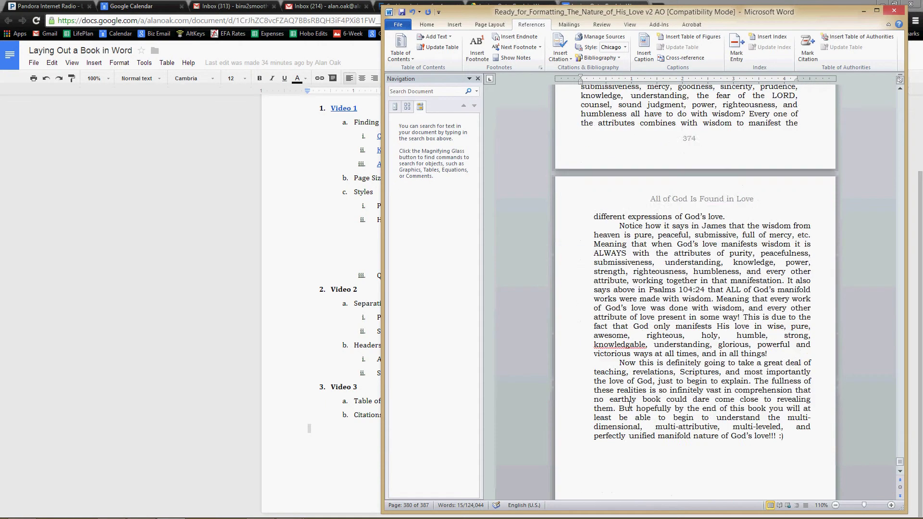
{"action": "scroll", "coordinate": [627, 401], "scroll_direction": "up", "scroll_amount": 2}
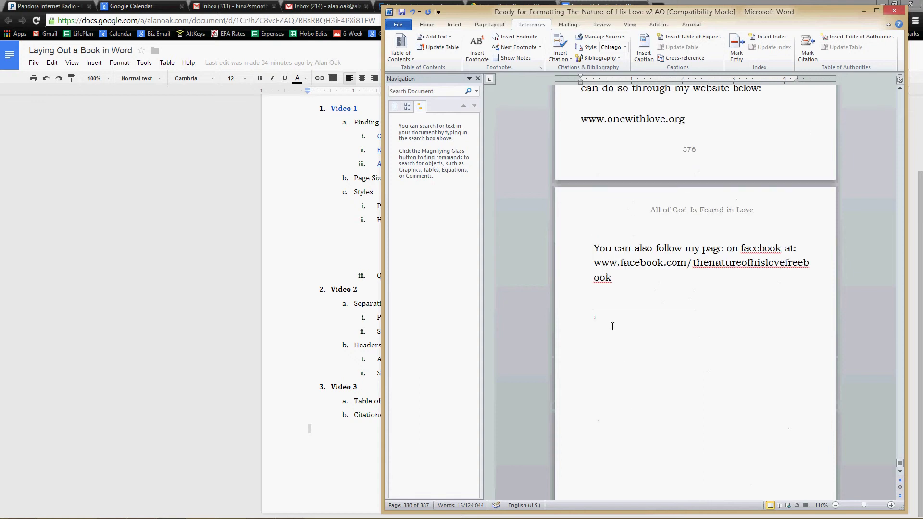
{"action": "left_click", "coordinate": [614, 323]}
{"action": "key", "text": "ctrl+v"}
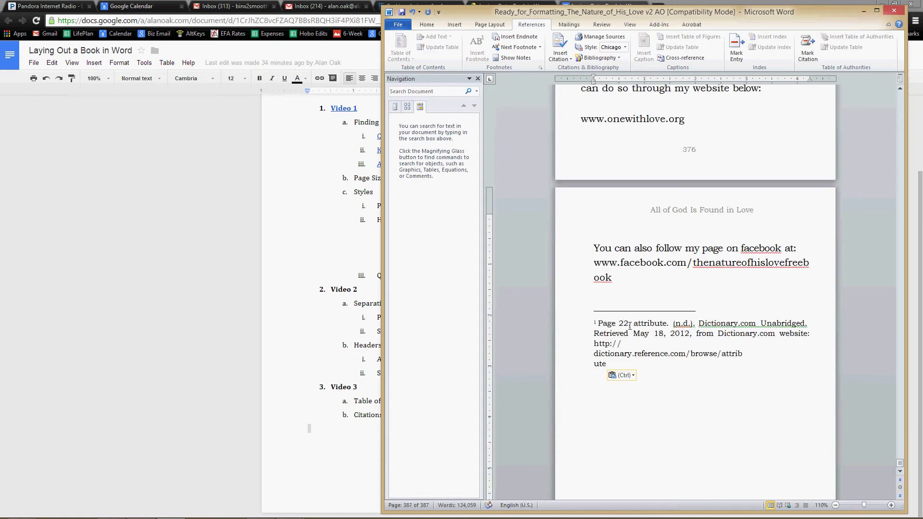
- Delete the pasted endnote text and remove its reference mark after the highlighted definition in The Many Attributes of Love
{"action": "left_click_drag", "start_coordinate": [629, 324], "coordinate": [595, 325]}
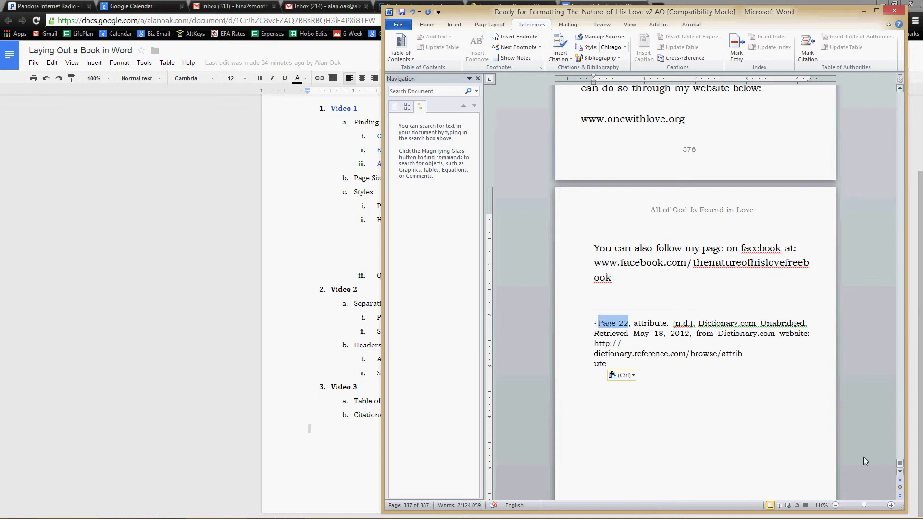
{"action": "left_click_drag", "start_coordinate": [619, 365], "coordinate": [578, 325]}
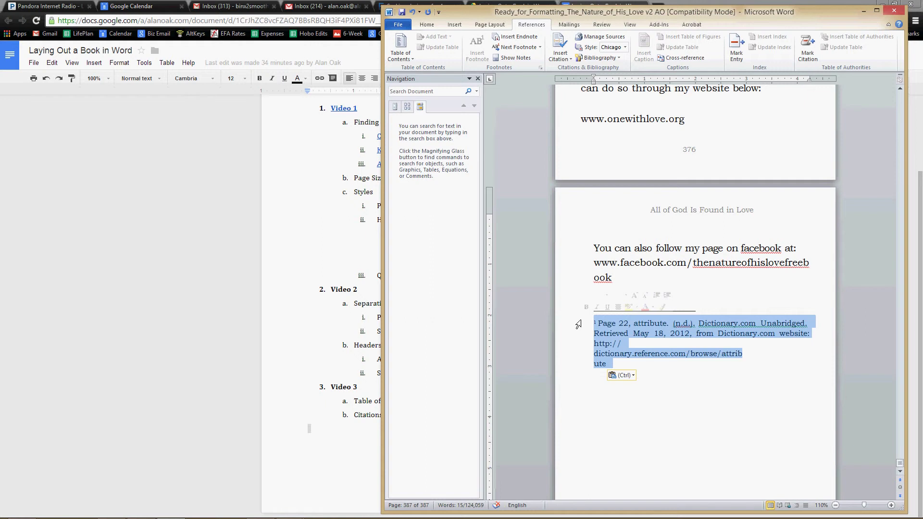
{"action": "key", "text": "Delete"}
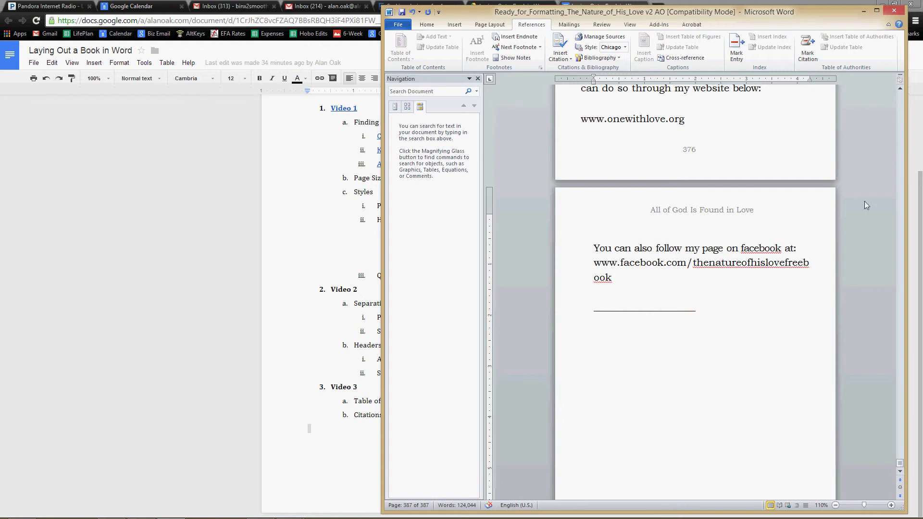
{"action": "left_click_drag", "start_coordinate": [900, 464], "coordinate": [889, 124]}
{"action": "scroll", "coordinate": [742, 346], "scroll_direction": "down", "scroll_amount": 4}
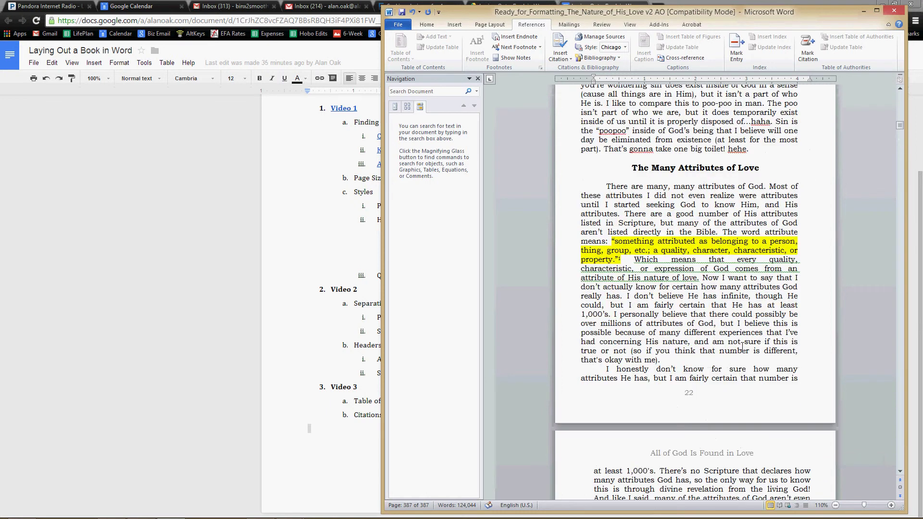
{"action": "left_click", "coordinate": [621, 261]}
{"action": "key", "text": "BackSpace"}
{"action": "key", "text": "BackSpace"}
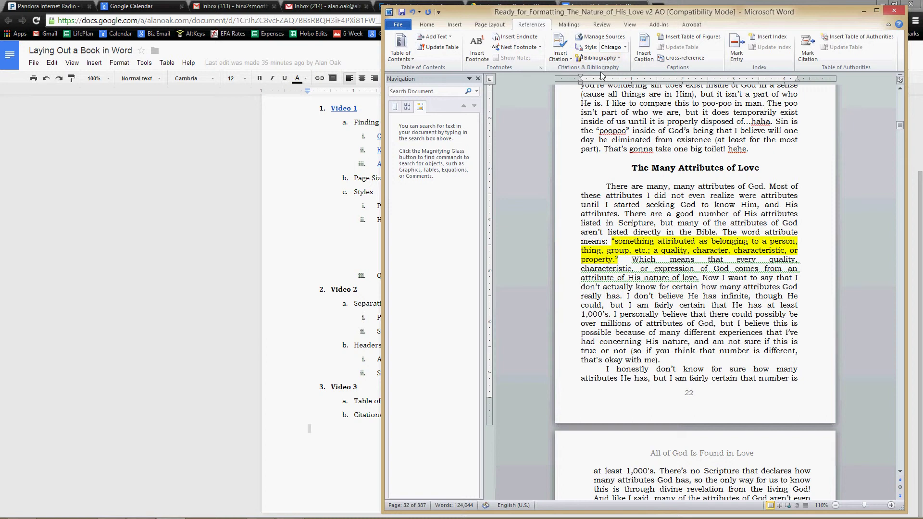
- Examine the bibliography fields of the saved Dictionary.com web site source and close the source manager
{"action": "left_click", "coordinate": [598, 42]}
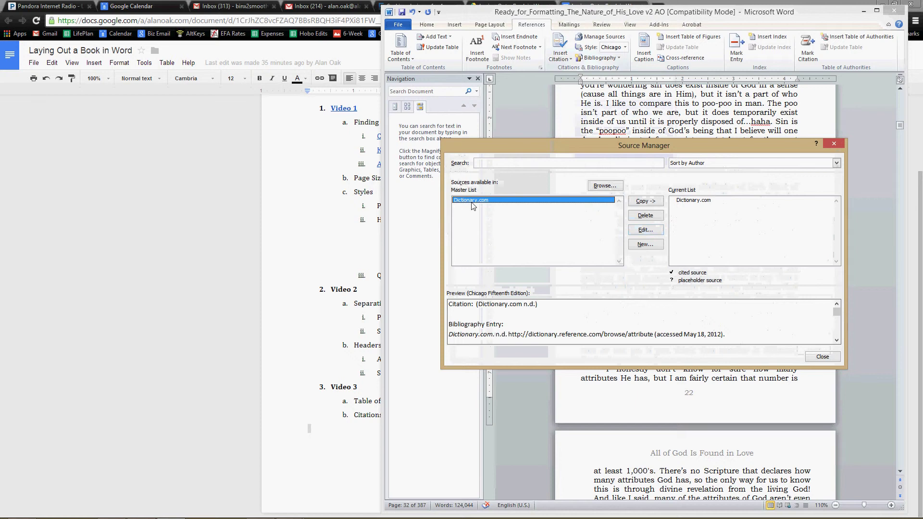
{"action": "left_click", "coordinate": [642, 231]}
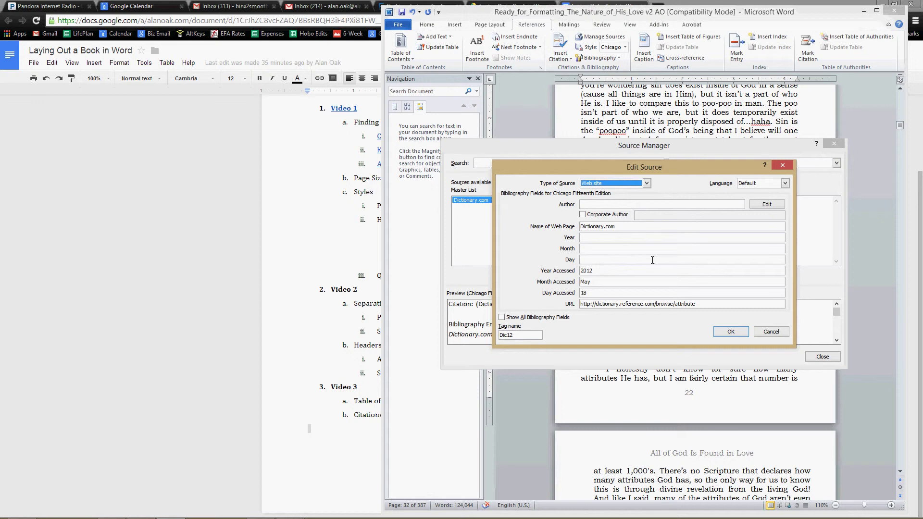
{"action": "left_click", "coordinate": [734, 334]}
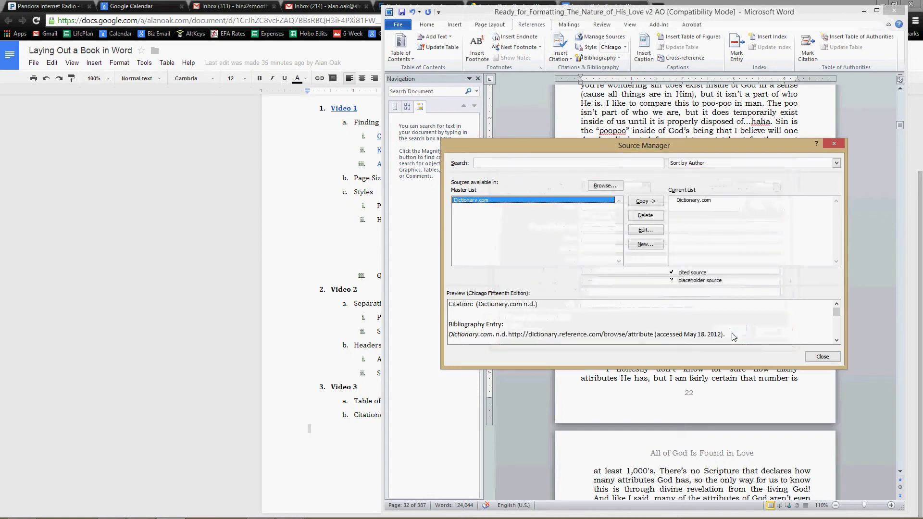
{"action": "left_click", "coordinate": [823, 357]}
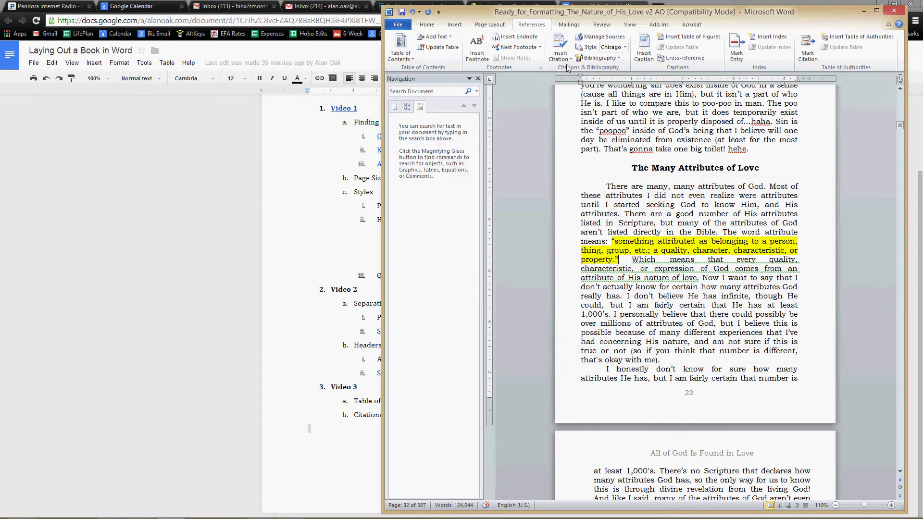
- Keep the Chicago citation style and insert a citation of the Dictionary.com source after the highlighted definition of "attribute"
{"action": "left_click", "coordinate": [625, 47]}
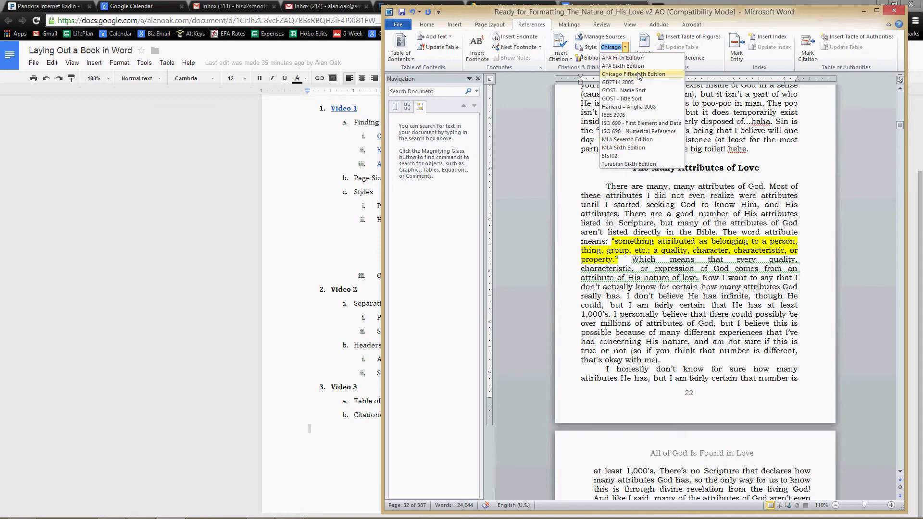
{"action": "left_click", "coordinate": [632, 49]}
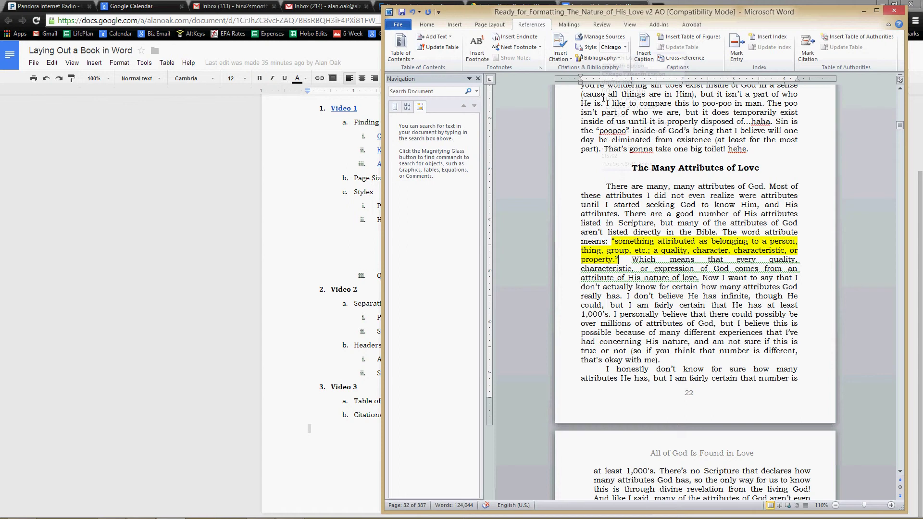
{"action": "left_click", "coordinate": [560, 54]}
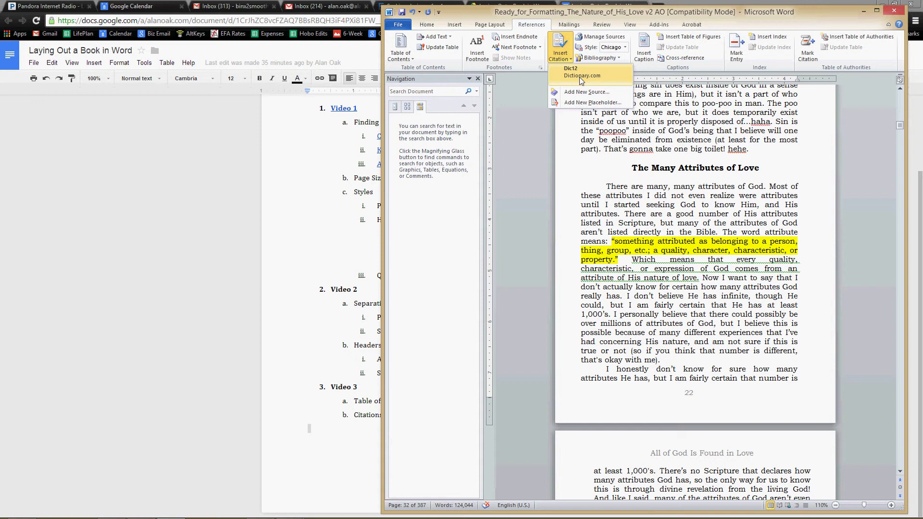
{"action": "left_click", "coordinate": [582, 77]}
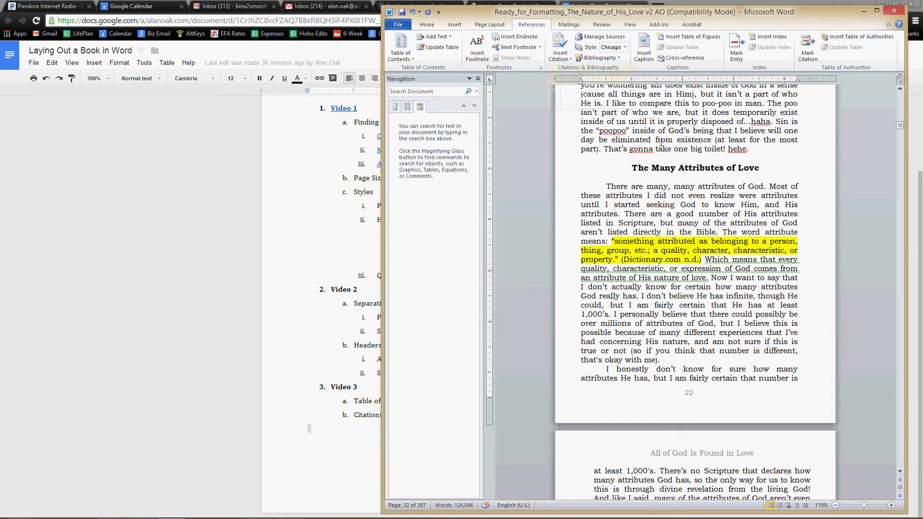
- Select the whole manually typed Citation Sources section near the end of the book, from its heading through the sixth entry
{"action": "left_click", "coordinate": [618, 59]}
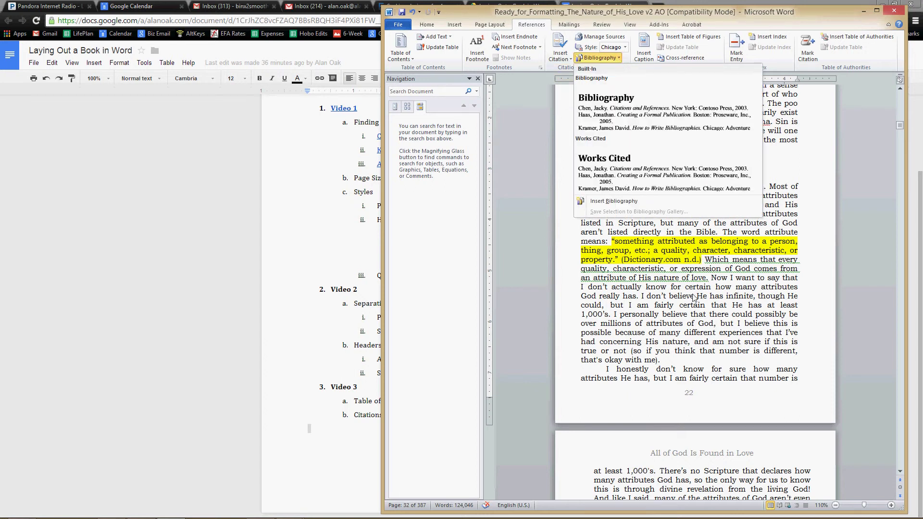
{"action": "left_click", "coordinate": [901, 123]}
{"action": "left_click_drag", "start_coordinate": [901, 123], "coordinate": [904, 470]}
{"action": "scroll", "coordinate": [875, 426], "scroll_direction": "down", "scroll_amount": 10}
{"action": "scroll", "coordinate": [724, 362], "scroll_direction": "up", "scroll_amount": 20}
{"action": "scroll", "coordinate": [723, 363], "scroll_direction": "up", "scroll_amount": 20}
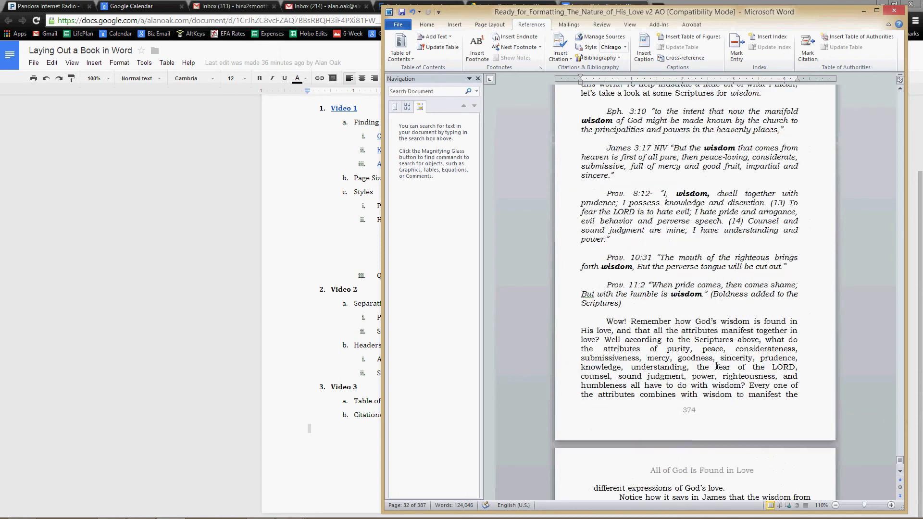
{"action": "scroll", "coordinate": [714, 368], "scroll_direction": "up", "scroll_amount": 15}
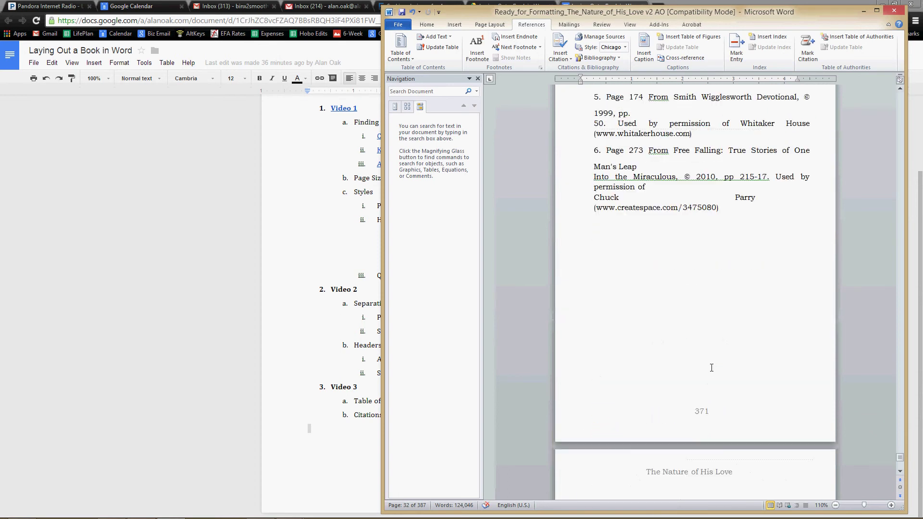
{"action": "left_click_drag", "start_coordinate": [731, 371], "coordinate": [718, 340]}
{"action": "scroll", "coordinate": [719, 341], "scroll_direction": "up", "scroll_amount": 10}
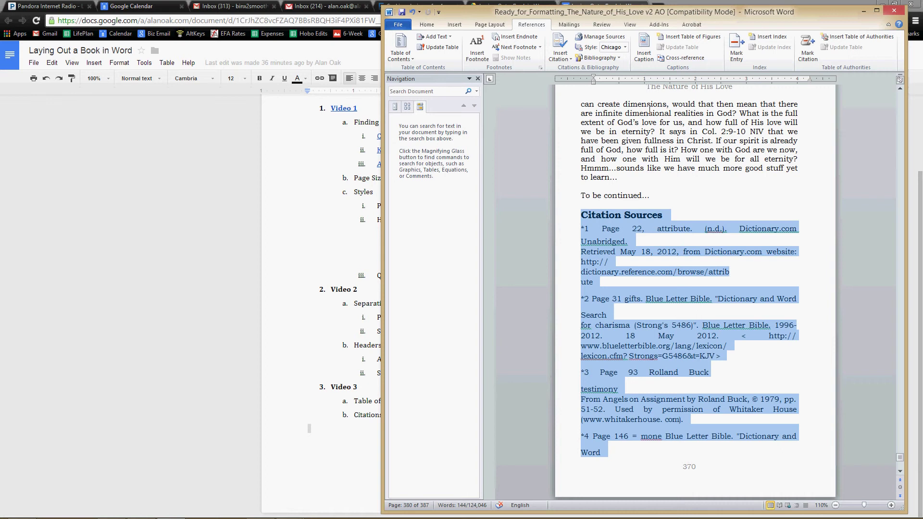
- Replace the selected Citation Sources section with the built-in Works Cited bibliography and add a blank line between its heading and the Dictionary.com entry
{"action": "left_click", "coordinate": [619, 58]}
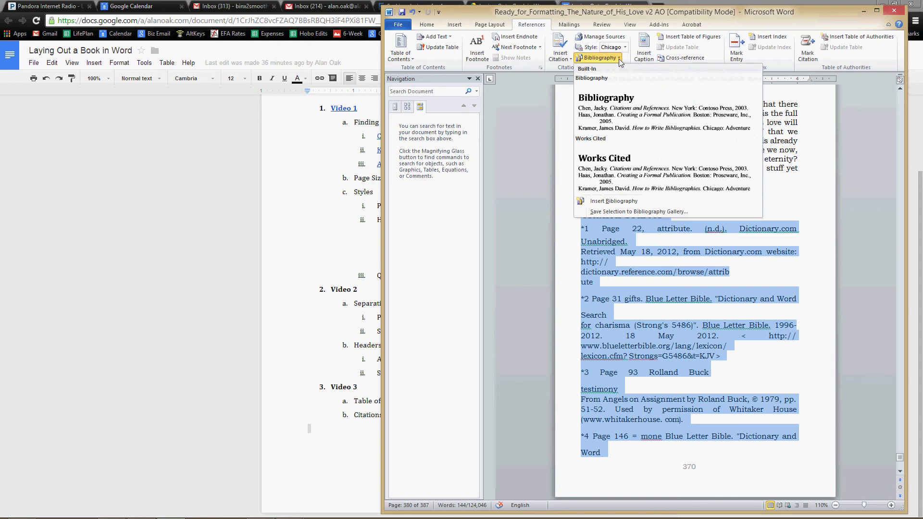
{"action": "left_click", "coordinate": [608, 179]}
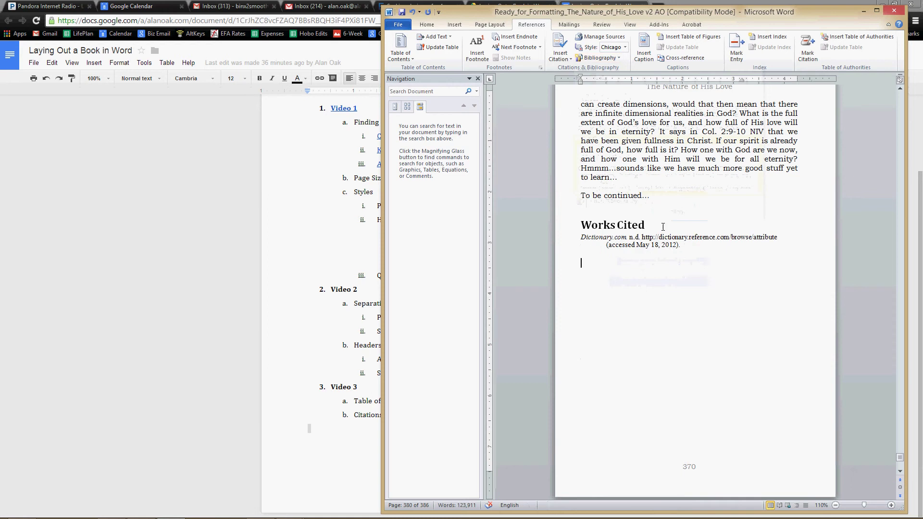
{"action": "left_click", "coordinate": [582, 236]}
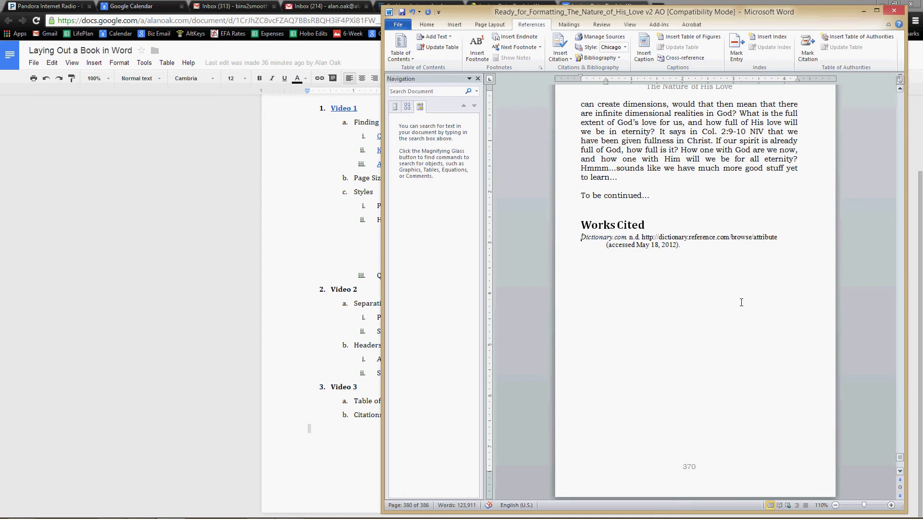
{"action": "key", "text": "Return"}
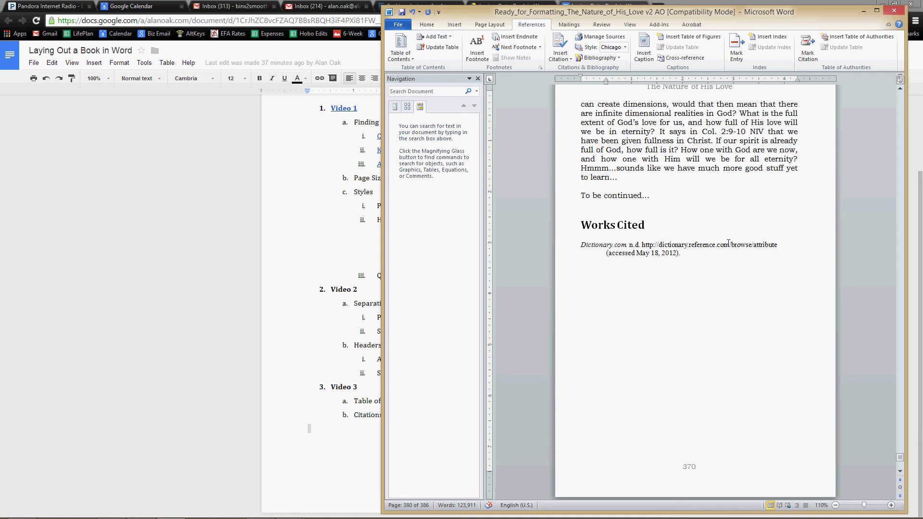
- Preview the Chrome window containing the Laying Out a Book in Word outline
{"action": "mouse_move", "coordinate": [903, 515]}
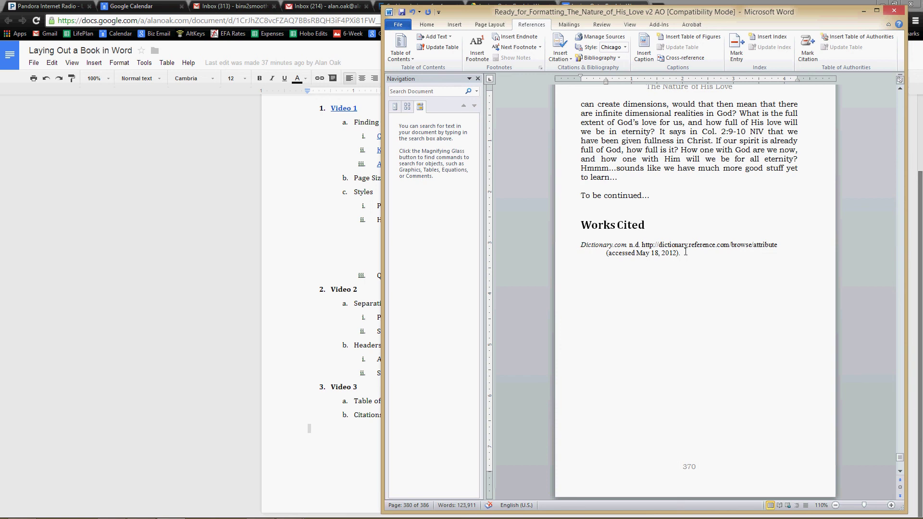
{"action": "mouse_move", "coordinate": [192, 515]}
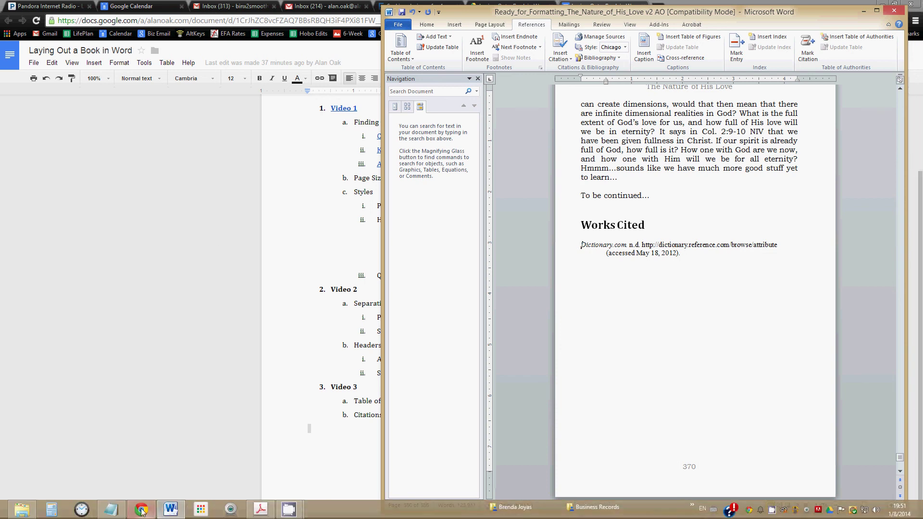
{"action": "mouse_move", "coordinate": [142, 511]}
{"action": "mouse_move", "coordinate": [177, 492]}
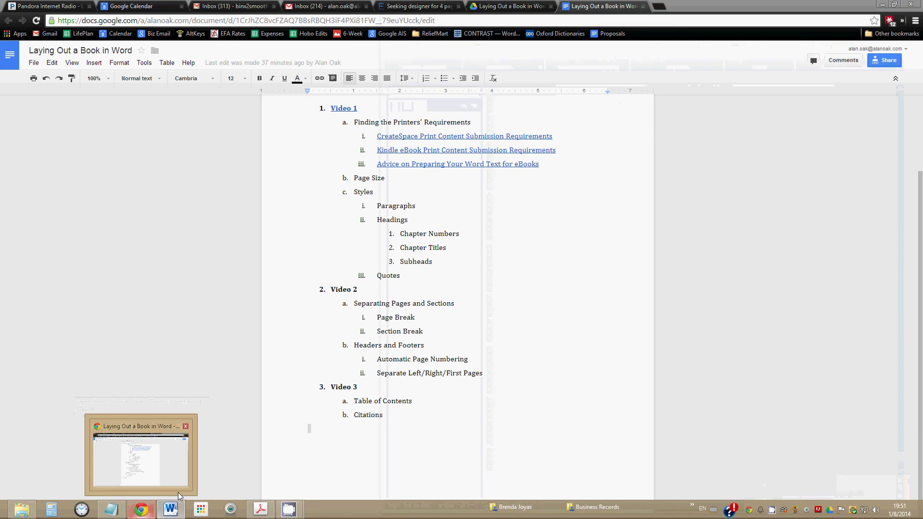